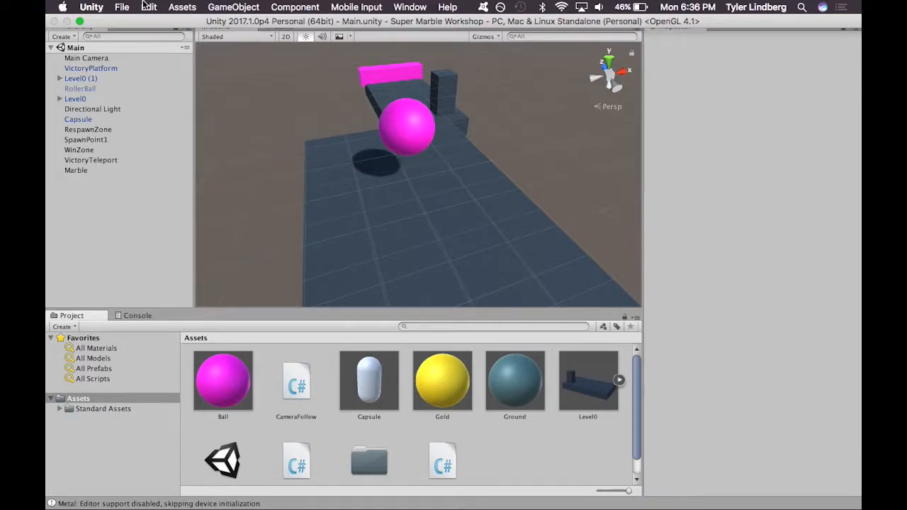
- Create a new scene and save it as WorldOne in the project's Assets folder
click(126, 7)
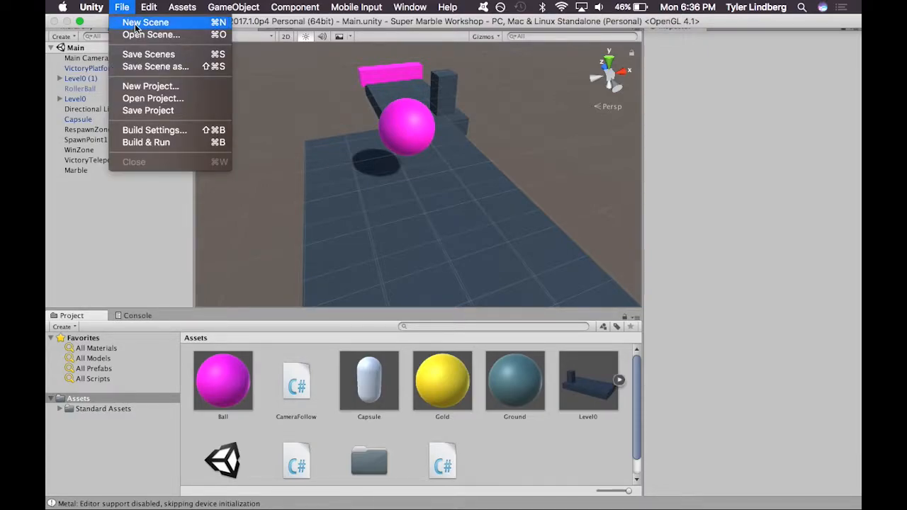
click(219, 25)
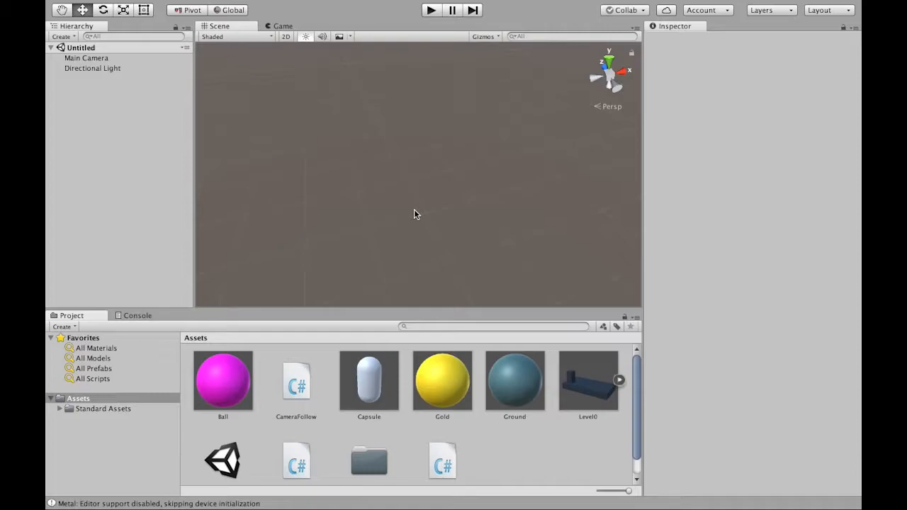
key(super+s)
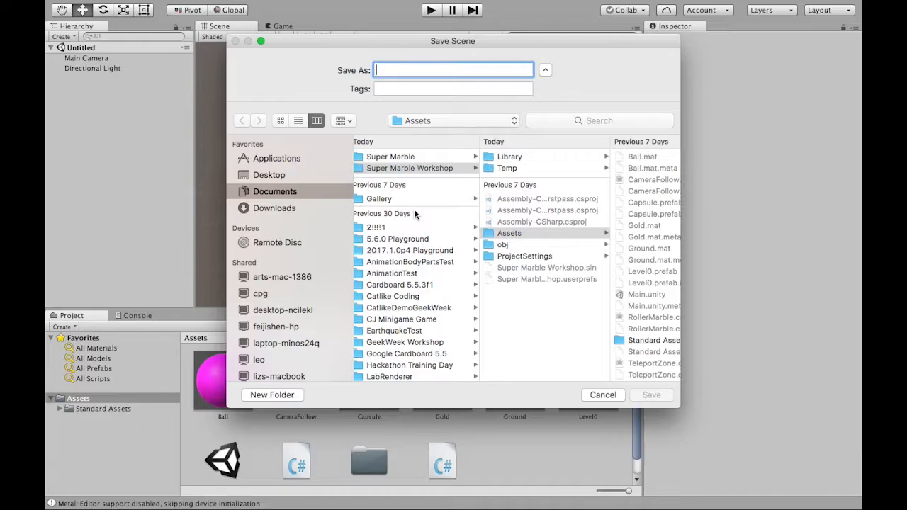
text(Wo)
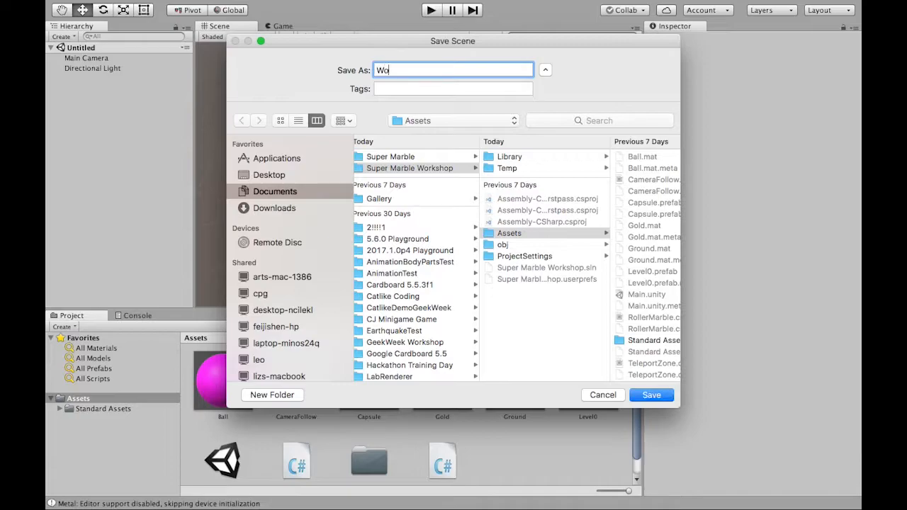
text(rldOne)
click(539, 235)
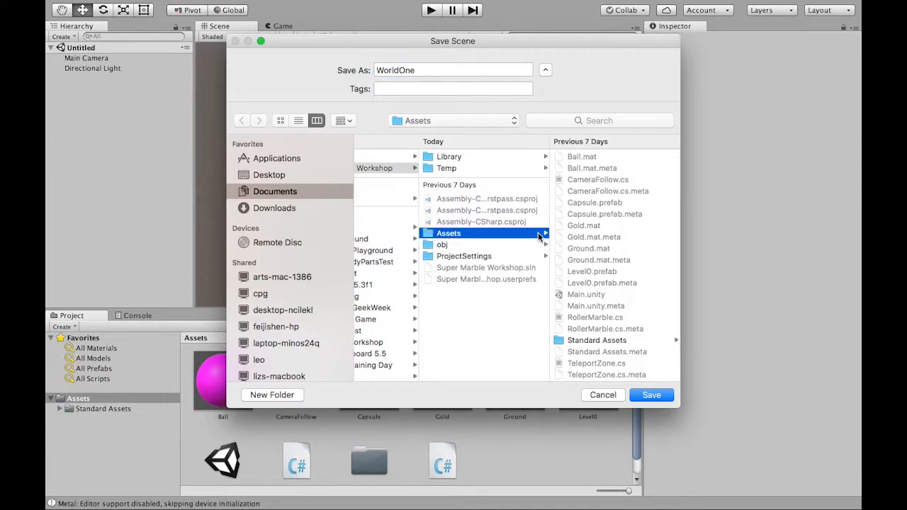
click(651, 396)
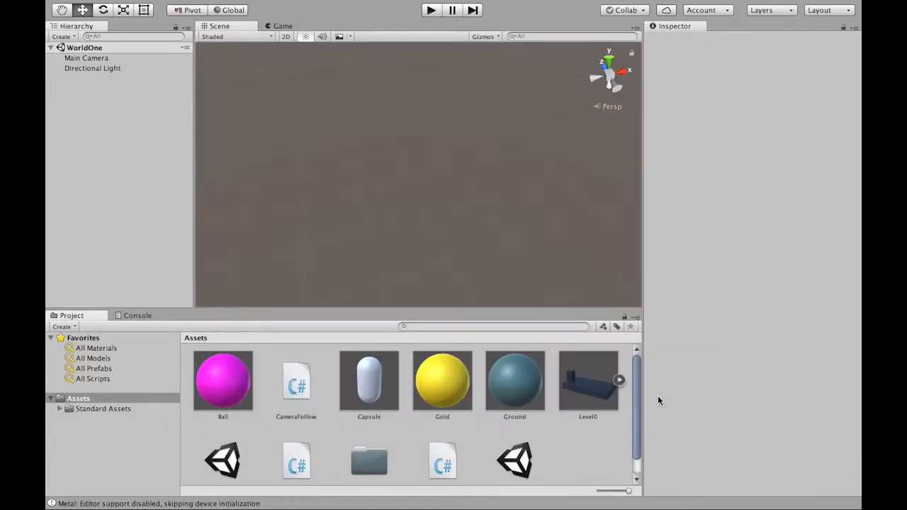
- Open the Main scene from the project assets to view it, and switch back to the WorldOne scene
scroll(522, 397, down, 1)
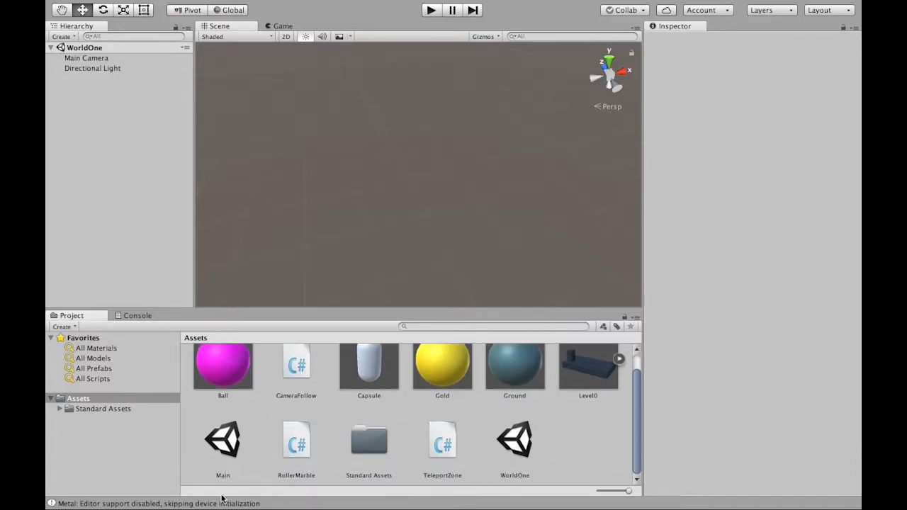
double_click(227, 439)
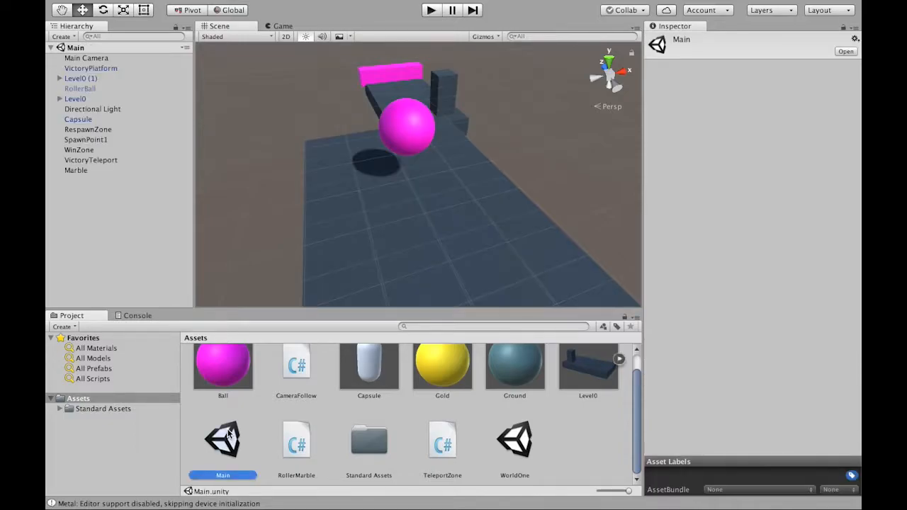
double_click(522, 444)
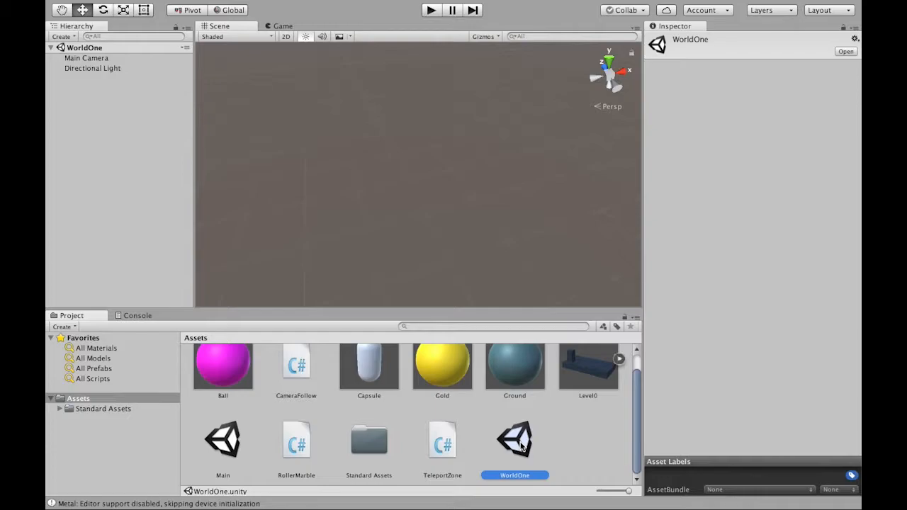
- Open the Standard Assets folder and try to import the Prototyping package into the project
click(104, 409)
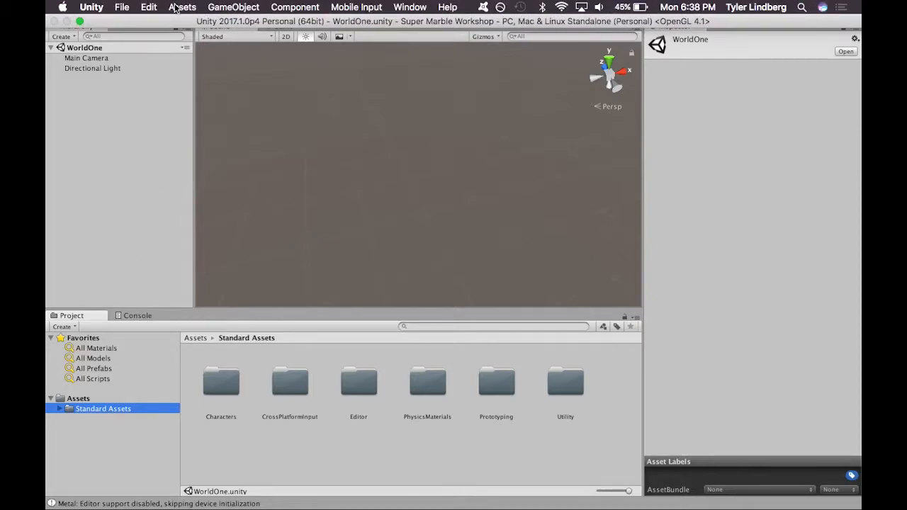
click(173, 7)
mouse_move(191, 116)
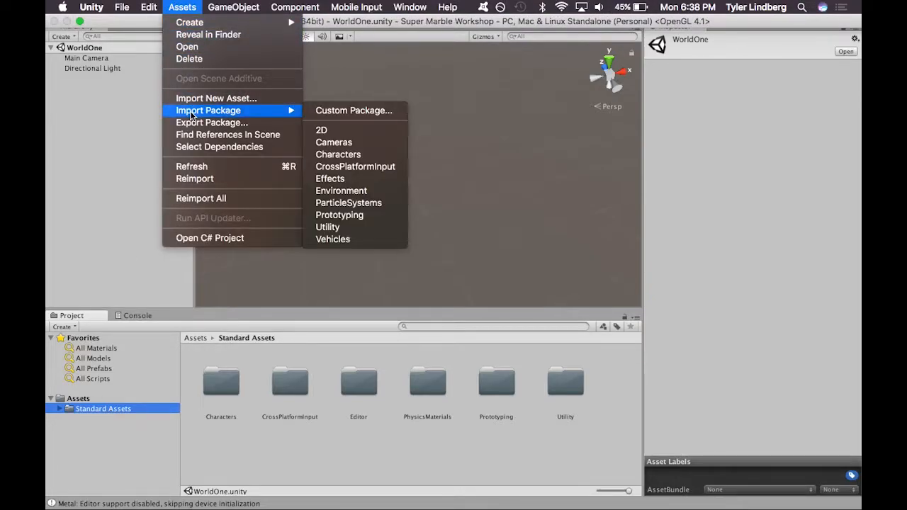
click(317, 216)
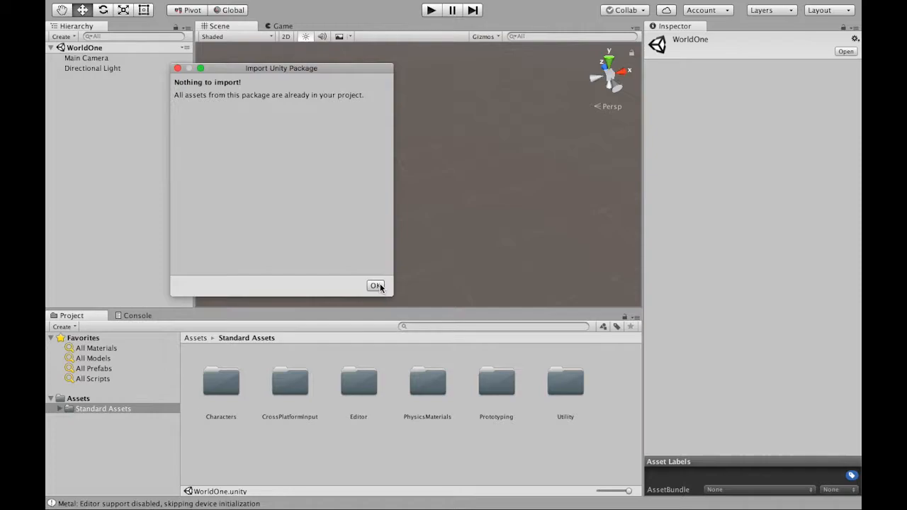
click(376, 285)
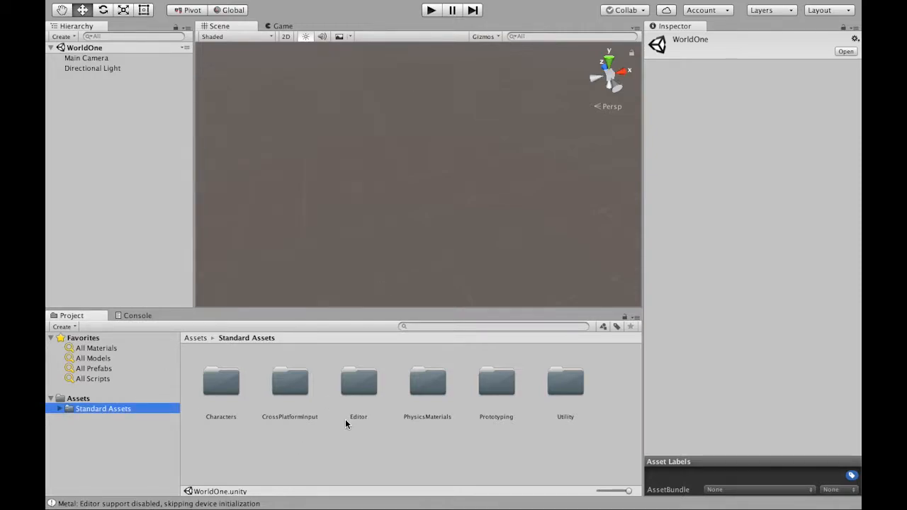
- Open the Prototyping Prefabs folder, select FloorPrototype04x01x04 and reduce the asset thumbnails to a plain name list
double_click(493, 389)
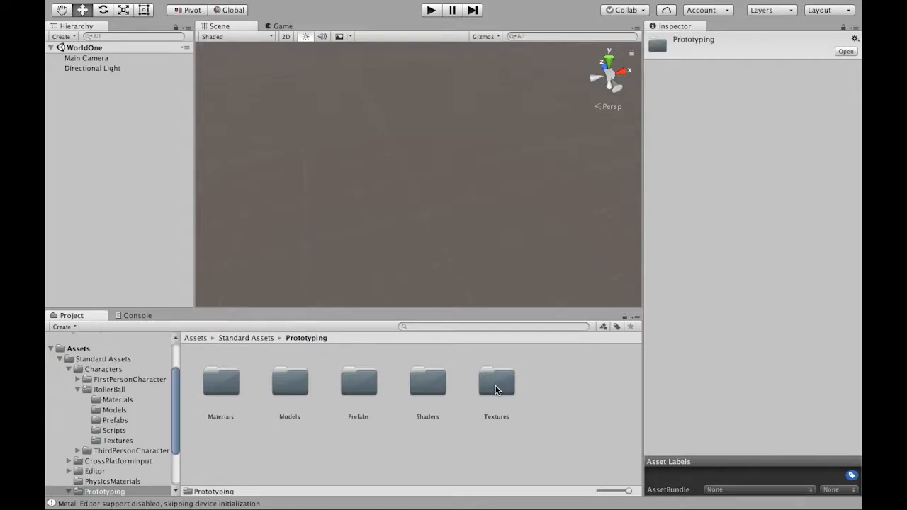
double_click(356, 390)
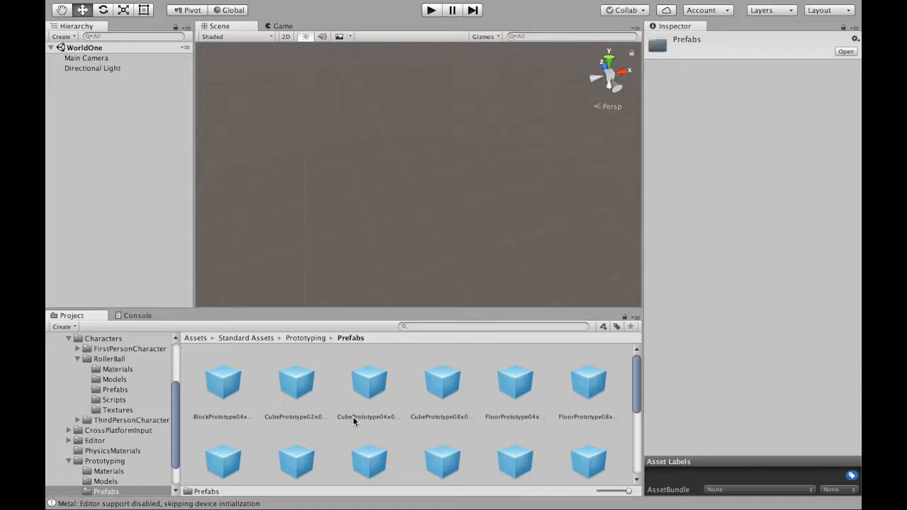
drag(627, 490, 610, 493)
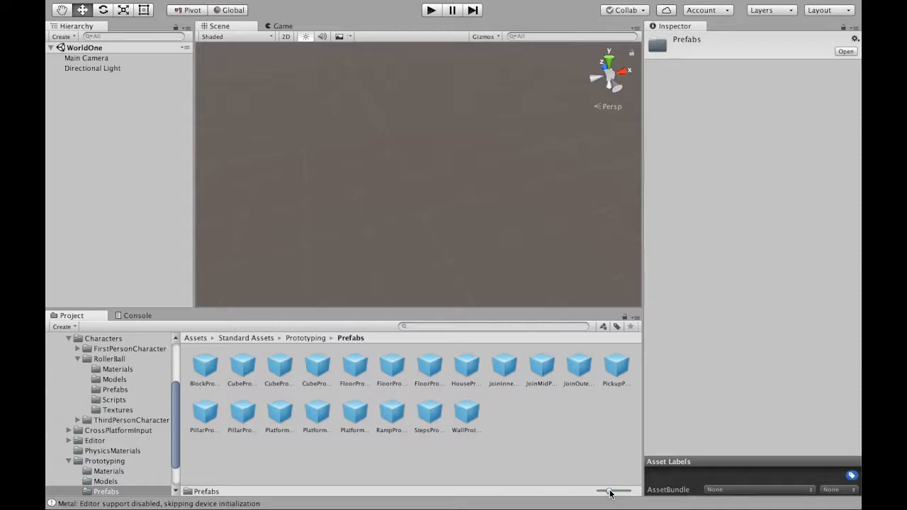
click(357, 369)
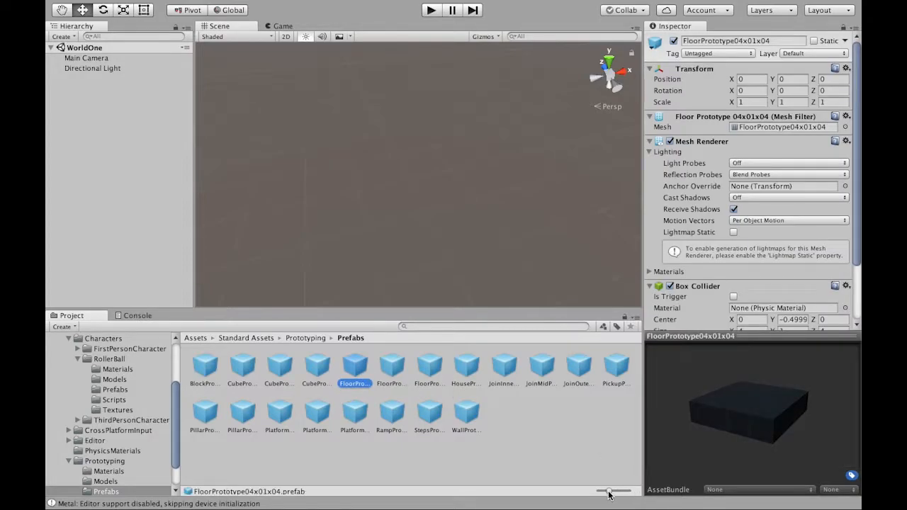
drag(608, 494, 609, 492)
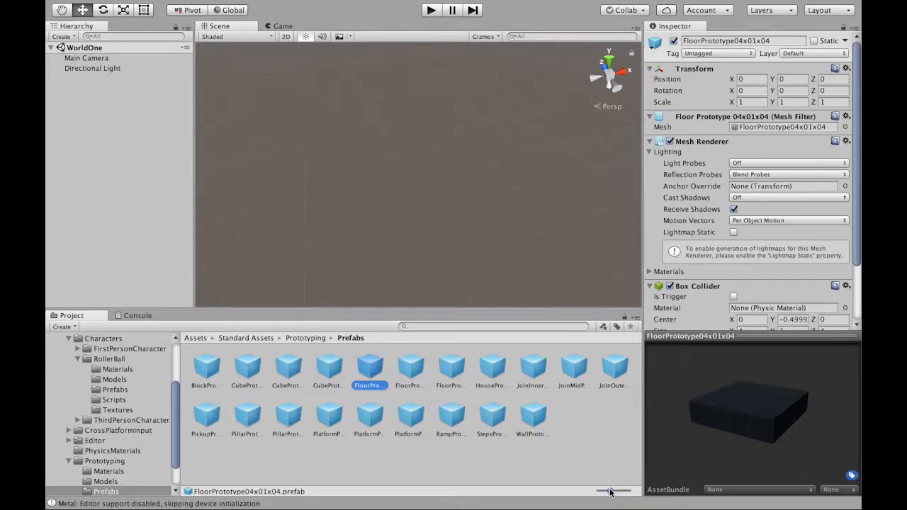
drag(609, 492, 598, 491)
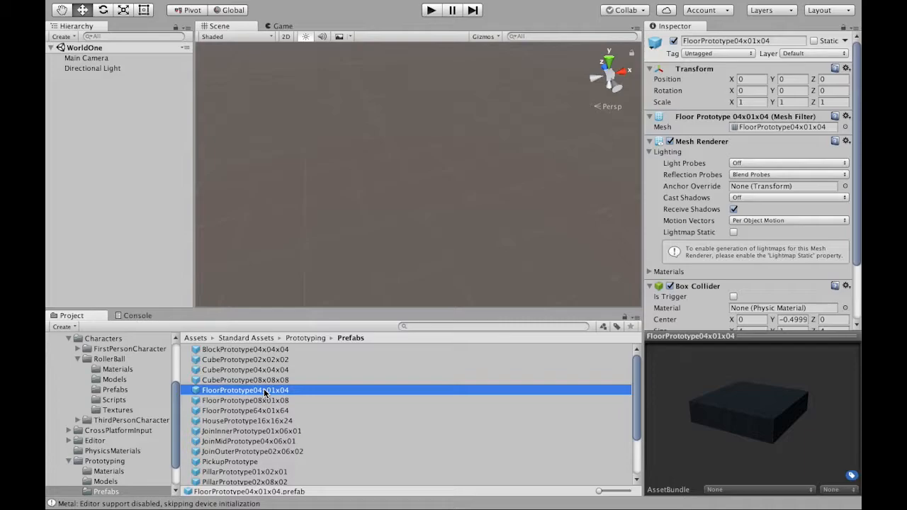
- Place the FloorPrototype04x01x04 prefab in the scene and reset its transform to the origin
drag(264, 392, 440, 125)
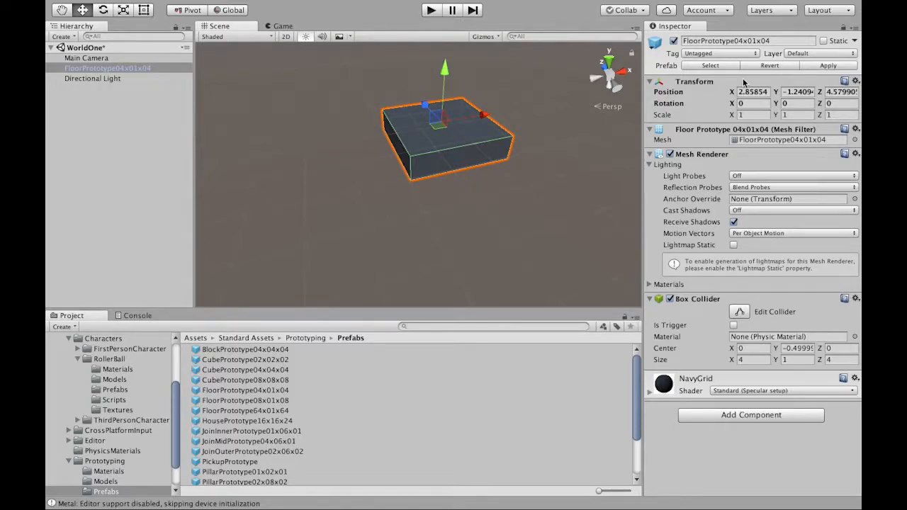
click(856, 82)
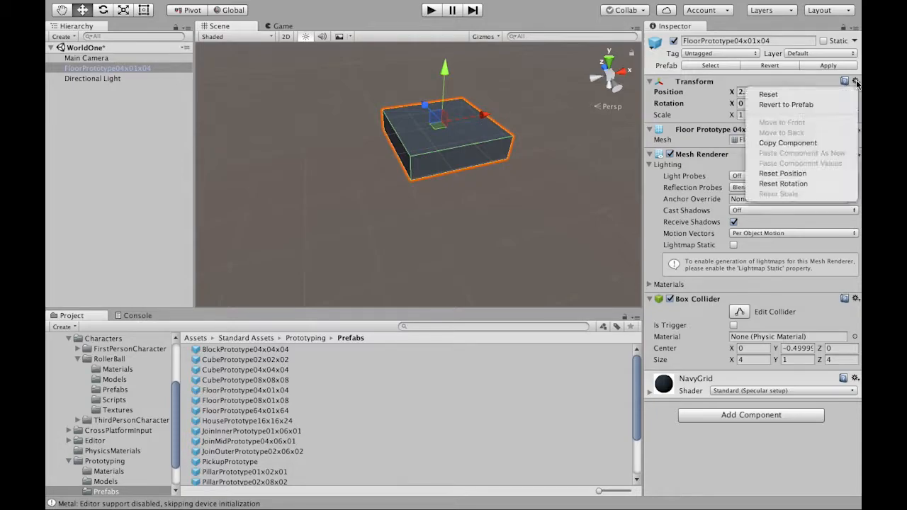
click(788, 94)
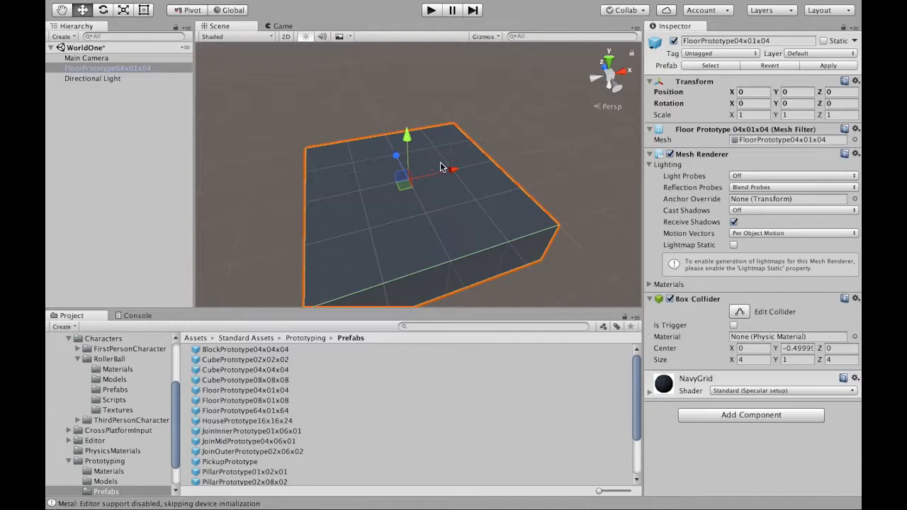
- Add a second FloorPrototype04x01x04 to the scene and snap it edge to edge with the first tile at X 0, Z 4
key(s)
right_drag(407, 184, 492, 140)
key(a)
right_drag(414, 182, 461, 157)
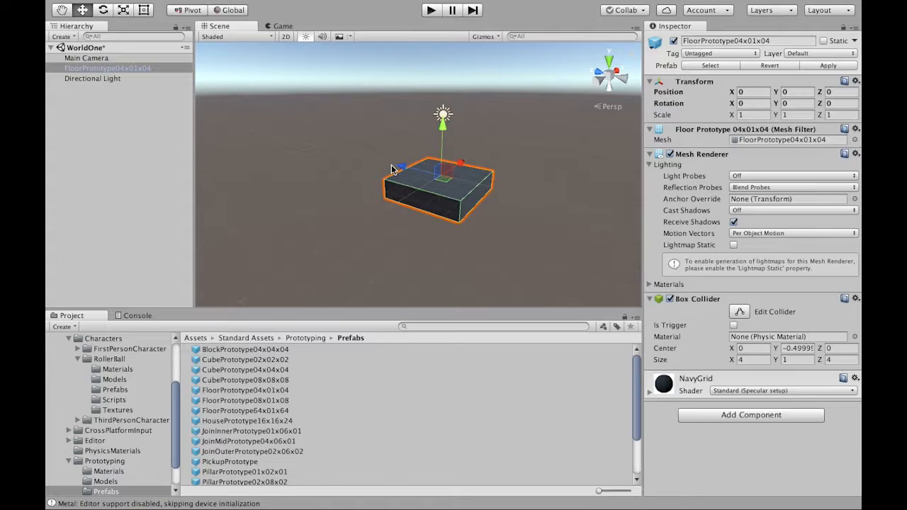
drag(255, 391, 334, 113)
right_drag(378, 147, 423, 157)
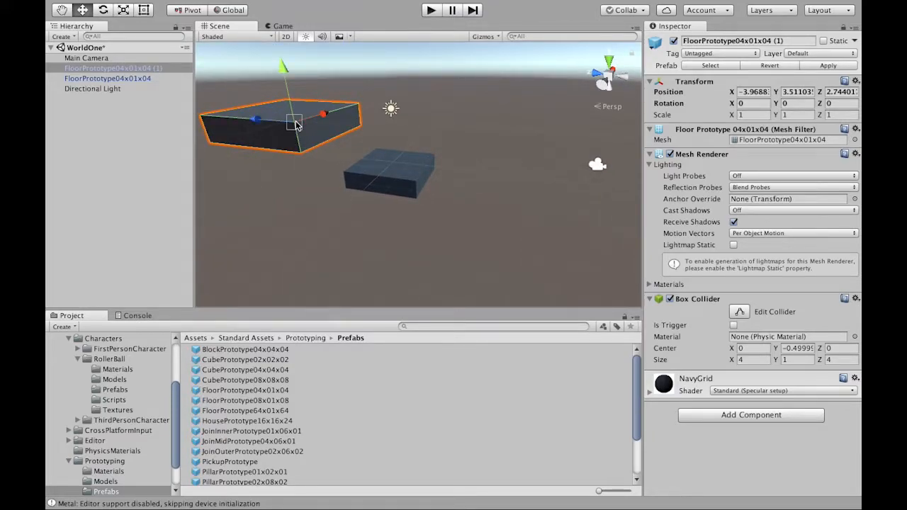
drag(296, 125, 344, 168)
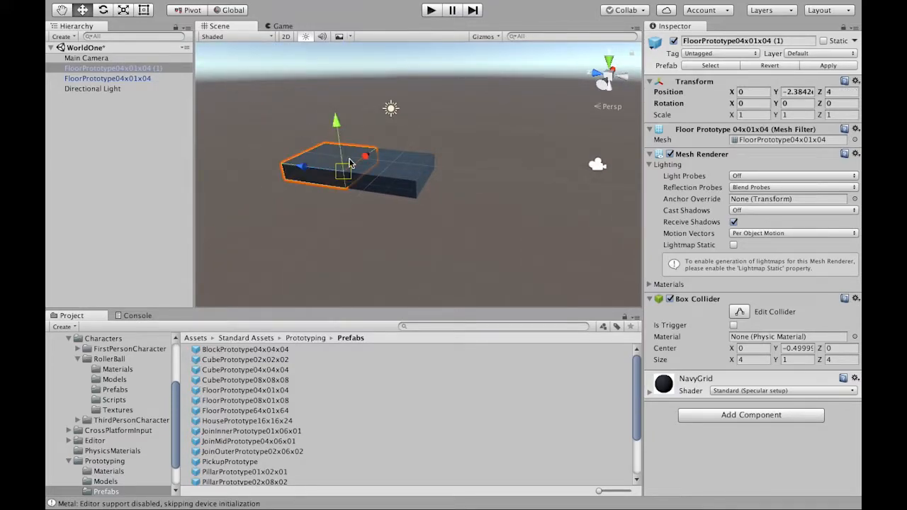
click(447, 182)
right_drag(450, 207, 422, 225)
right_drag(423, 227, 425, 225)
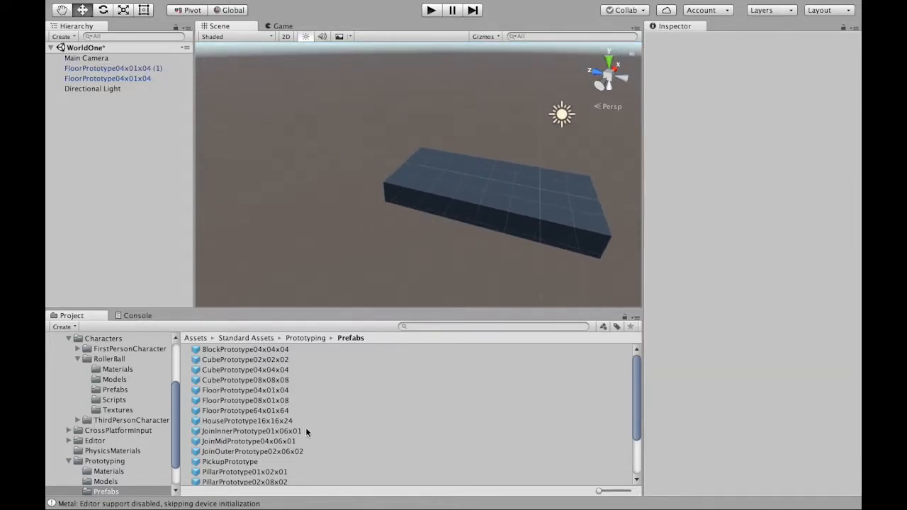
drag(245, 391, 301, 138)
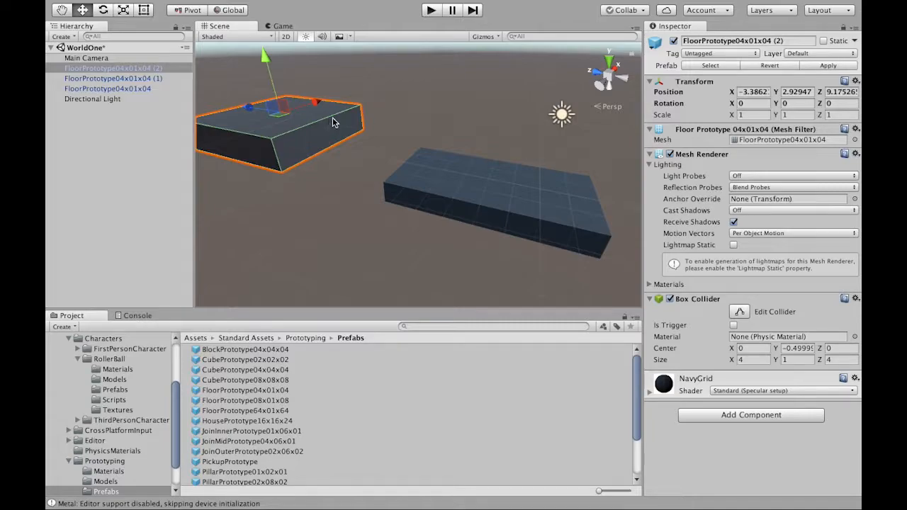
key(Delete)
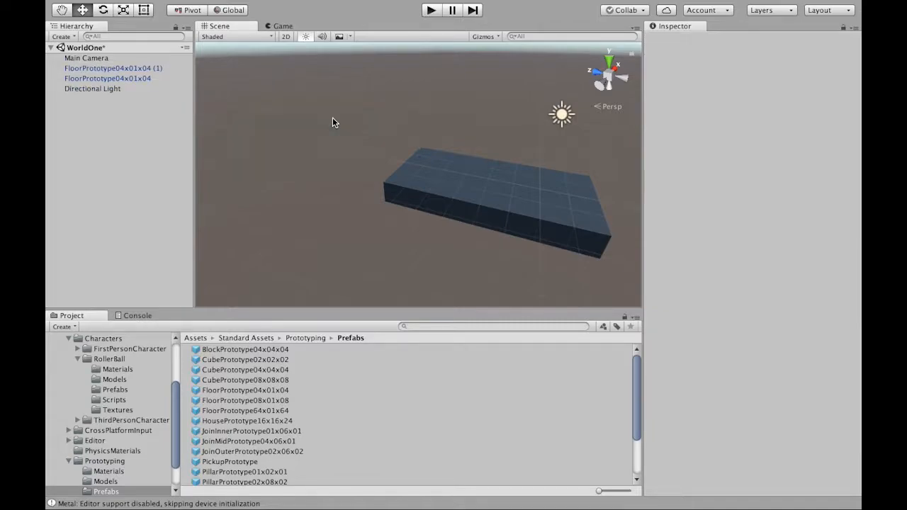
- Duplicate the second floor tile and move the copy along Z to position 8, extending the row of tiles
click(435, 182)
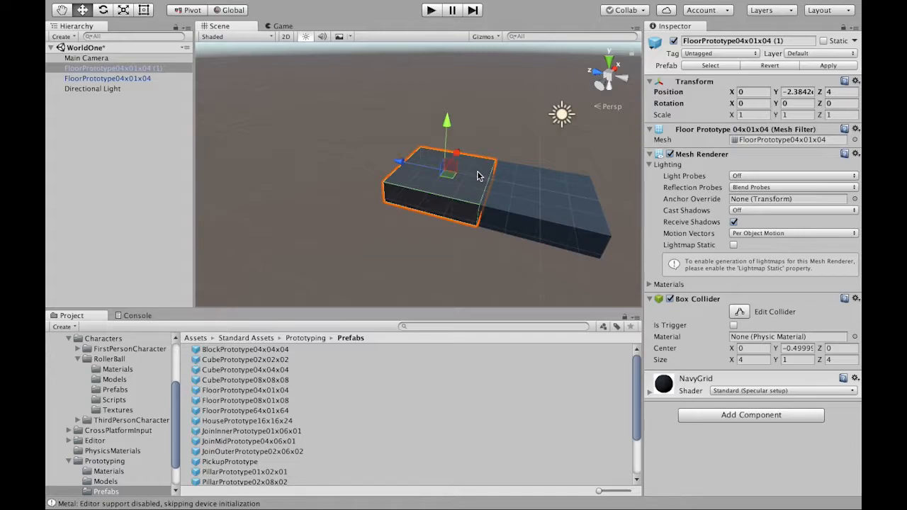
key(super+d)
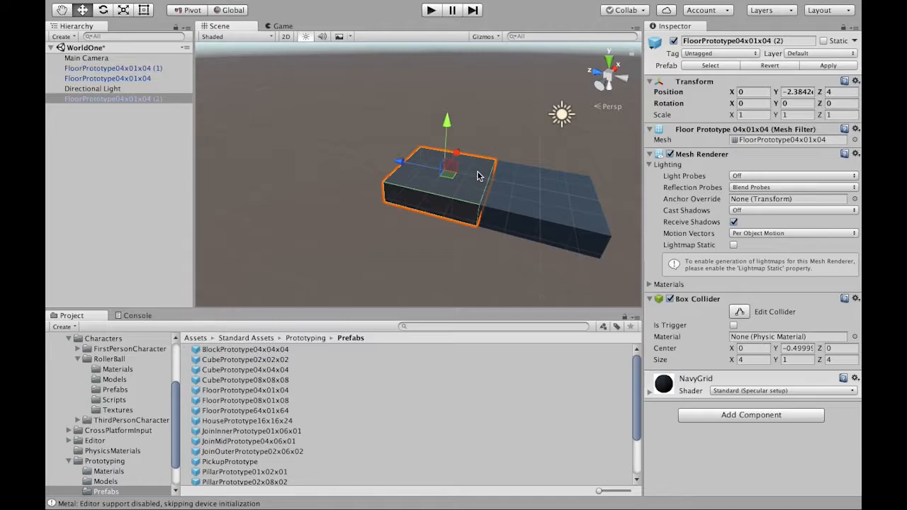
drag(405, 163, 270, 144)
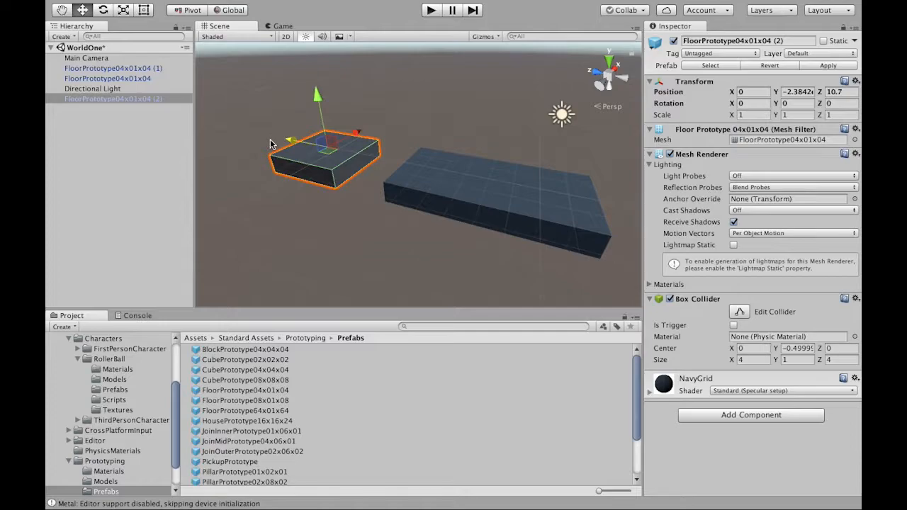
key(super+z)
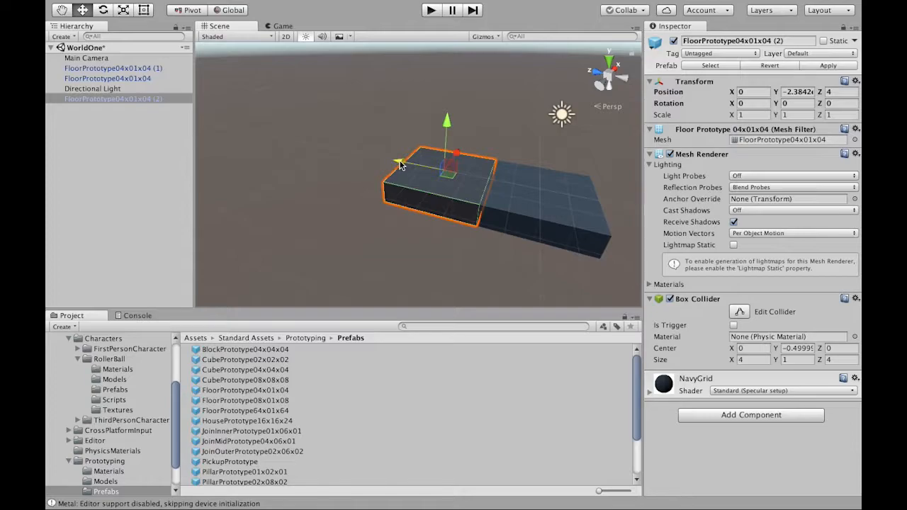
drag(397, 163, 320, 157)
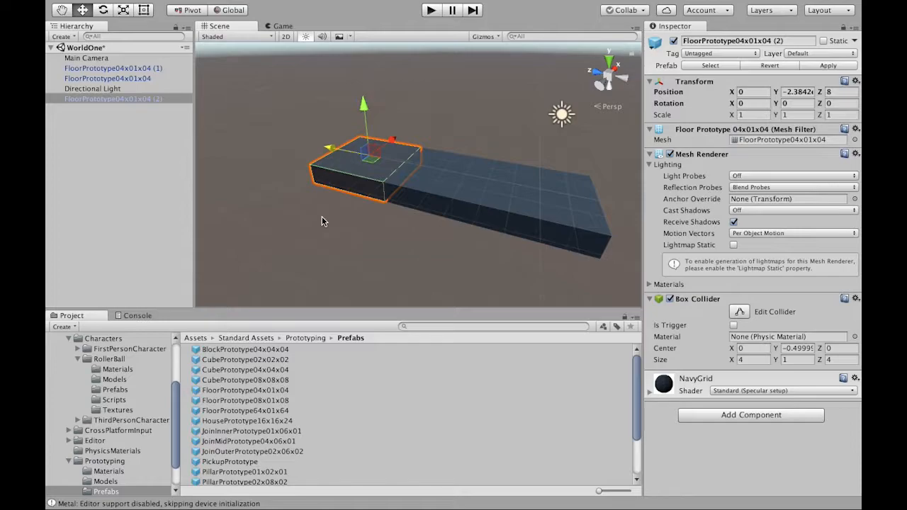
scroll(319, 215, down, 4)
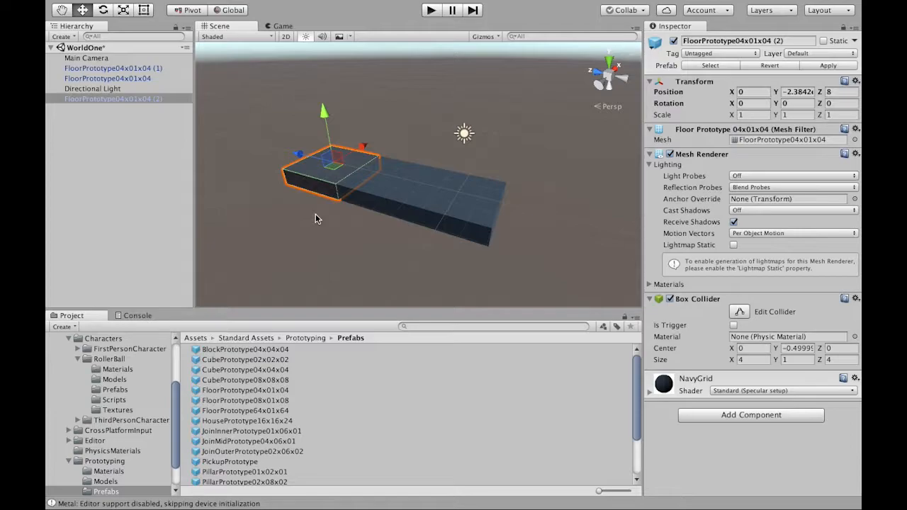
click(410, 234)
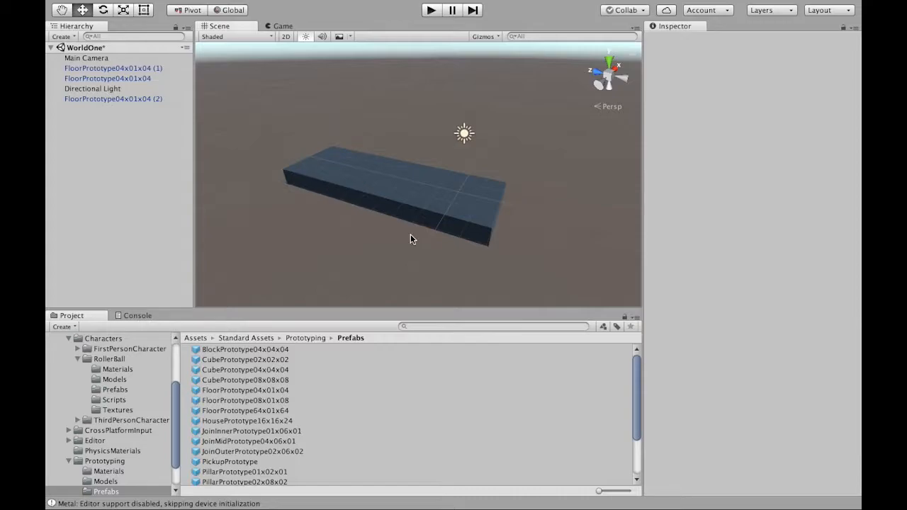
- Compare the block and cube prefabs, and place CubePrototype04x04x04 in the scene above the floor row
click(297, 349)
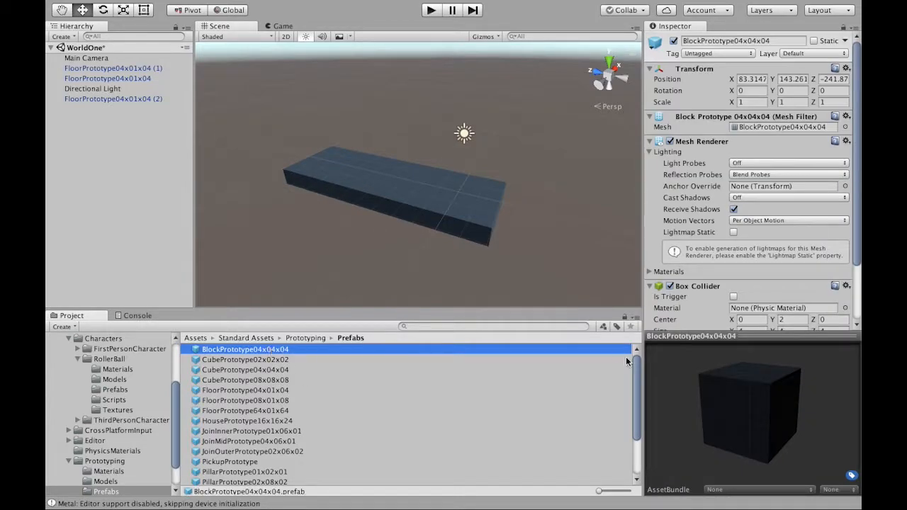
click(278, 369)
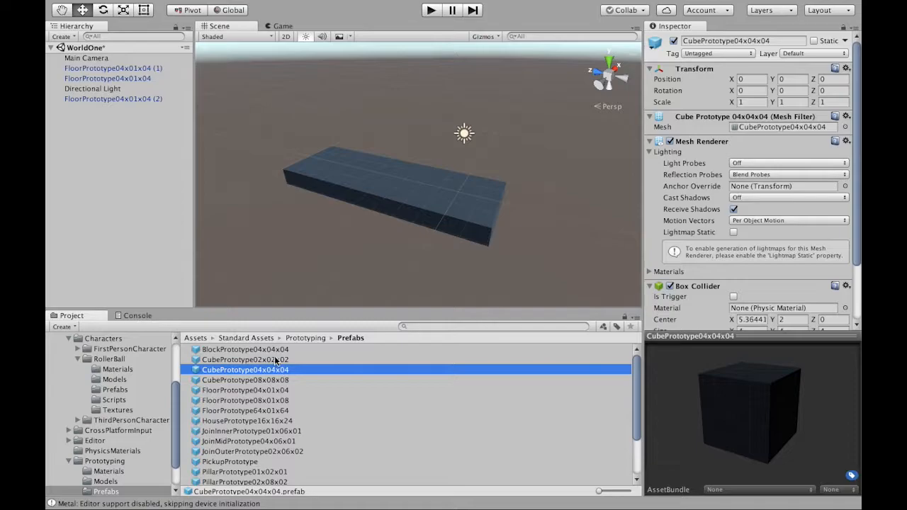
click(276, 350)
click(277, 372)
click(278, 381)
click(277, 371)
drag(277, 371, 318, 134)
alt+drag(395, 144, 446, 159)
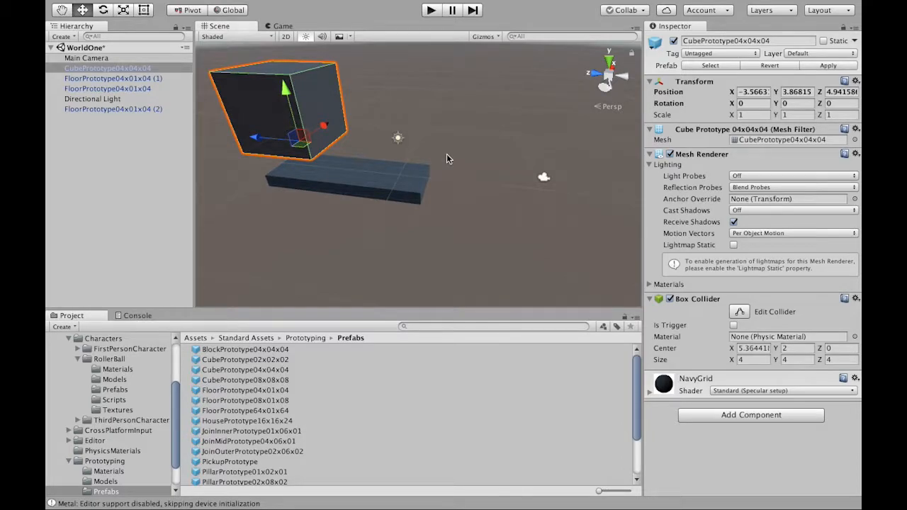
- Vertex-snap the cube's lower corner to the far end of the floor row, at Y -1, Z 12
right_click(147, 79)
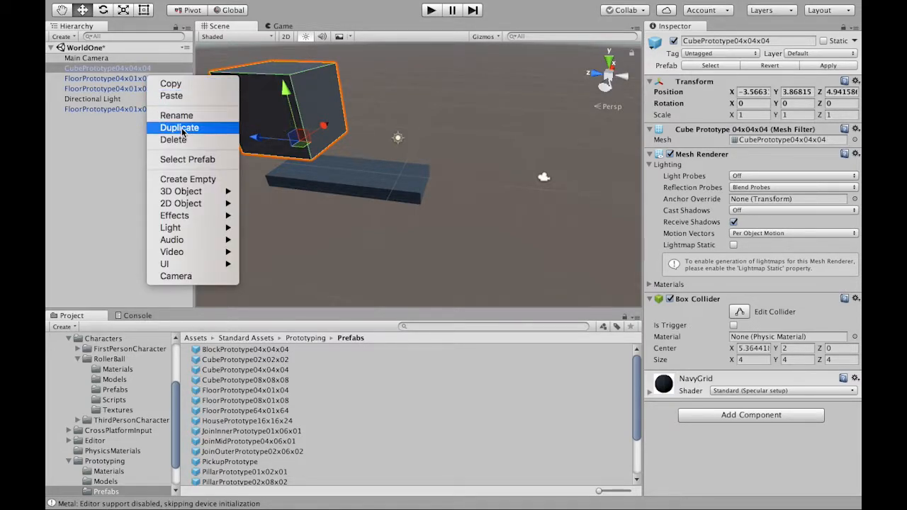
click(459, 104)
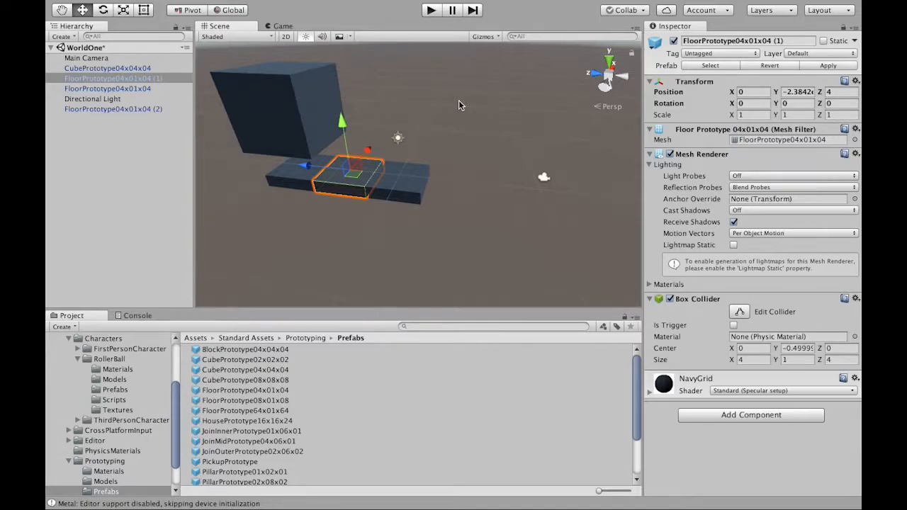
click(319, 107)
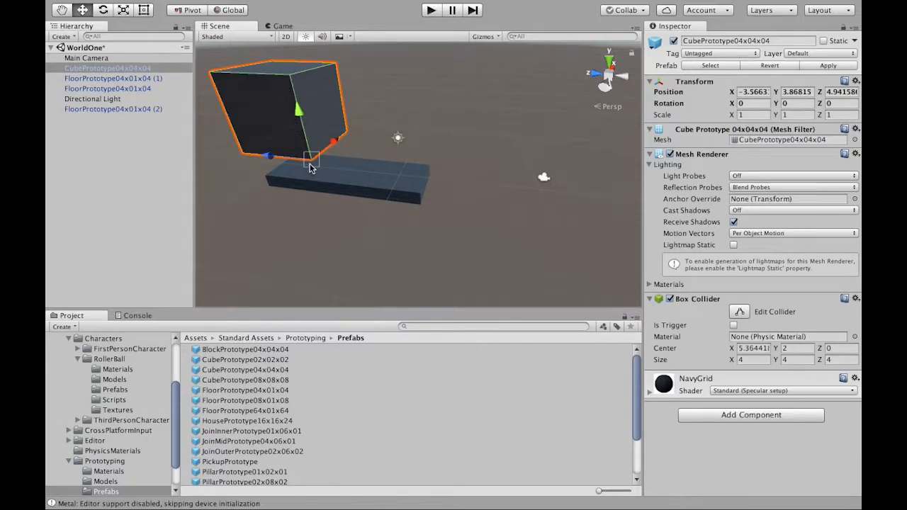
drag(311, 165, 273, 187)
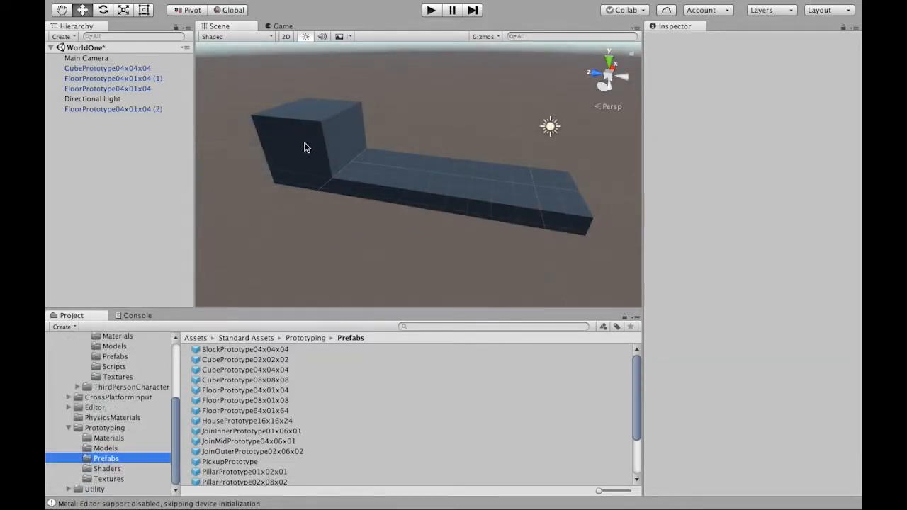
- Duplicate the cube and move the copy up along Y to stack it on top of the first
click(308, 147)
key(super+d)
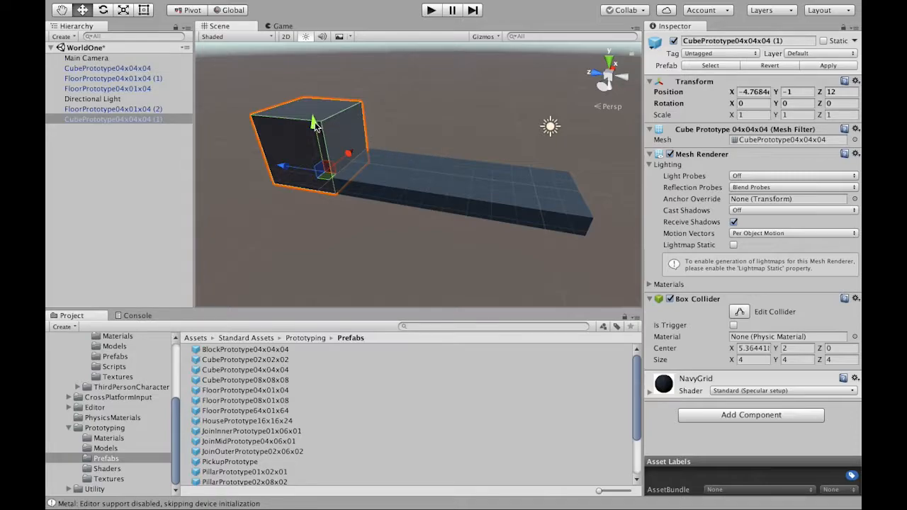
drag(314, 126, 337, 79)
click(453, 131)
alt+drag(454, 131, 415, 97)
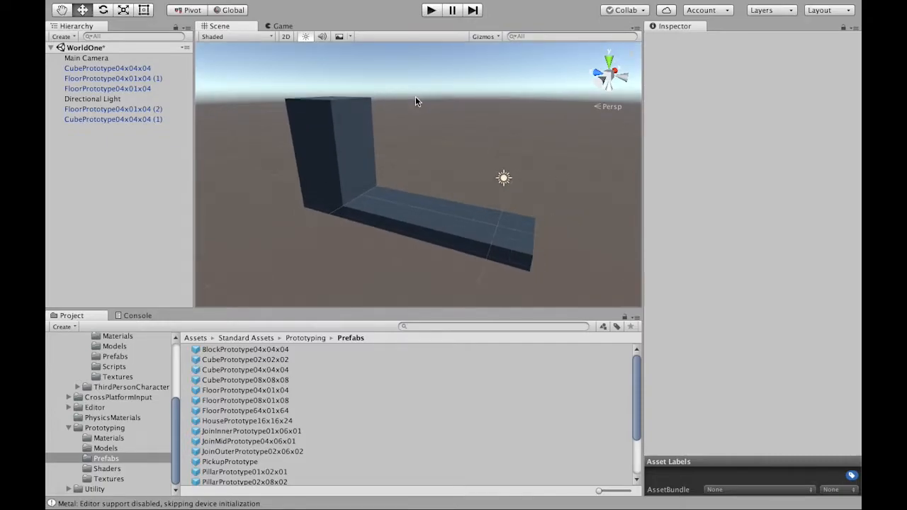
- Place the FloorPrototype08x01x08 prefab in the scene near the top of the cube tower
key(w)
right_drag(411, 179, 392, 162)
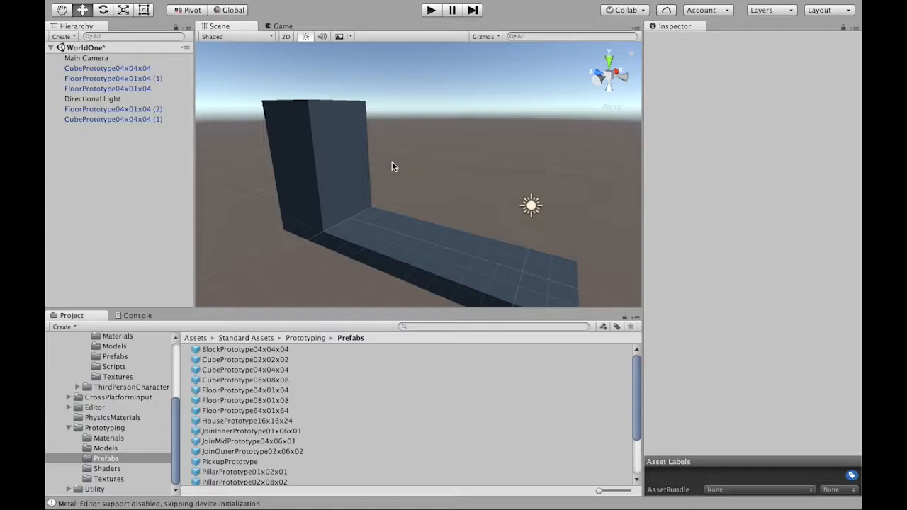
key(w)
key(a)
right_drag(440, 145, 443, 149)
key(e)
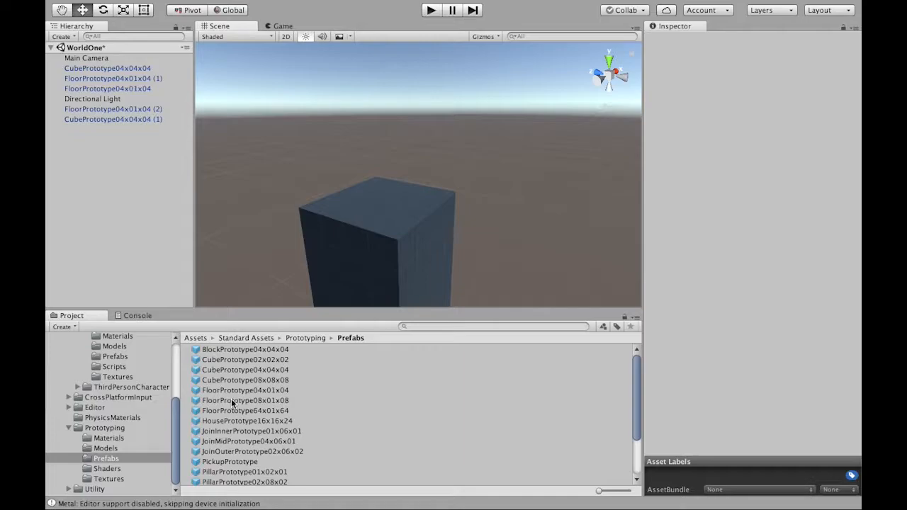
drag(231, 400, 290, 148)
alt+drag(379, 156, 431, 192)
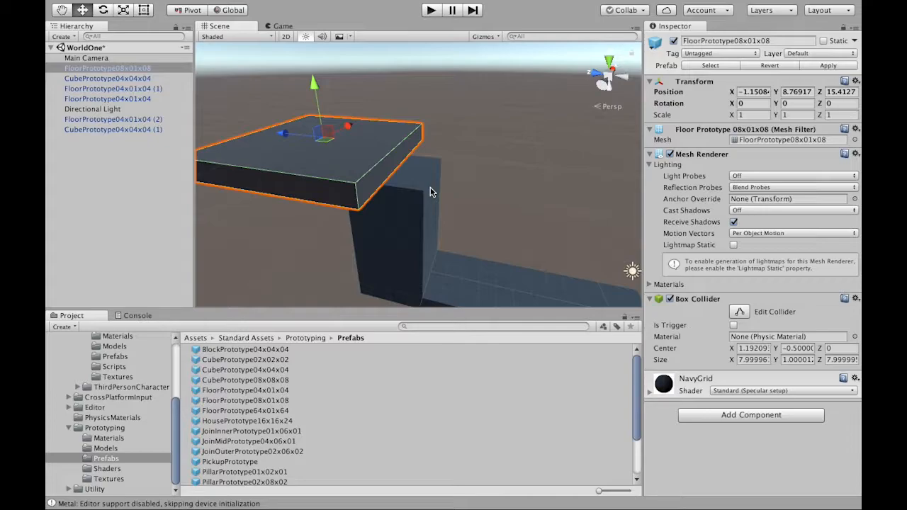
- Vertex-snap the large floor platform onto the top of the cube tower, at position 2, 7, 14
key(v)
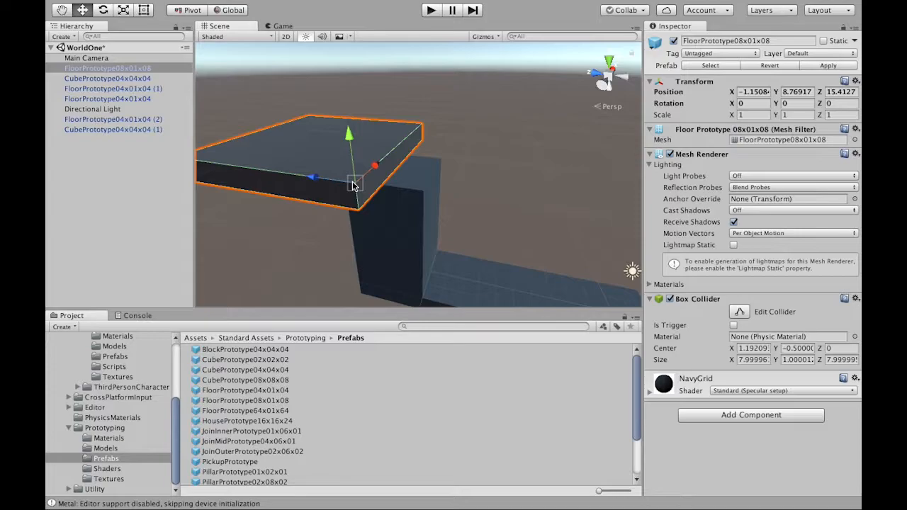
drag(355, 186, 419, 193)
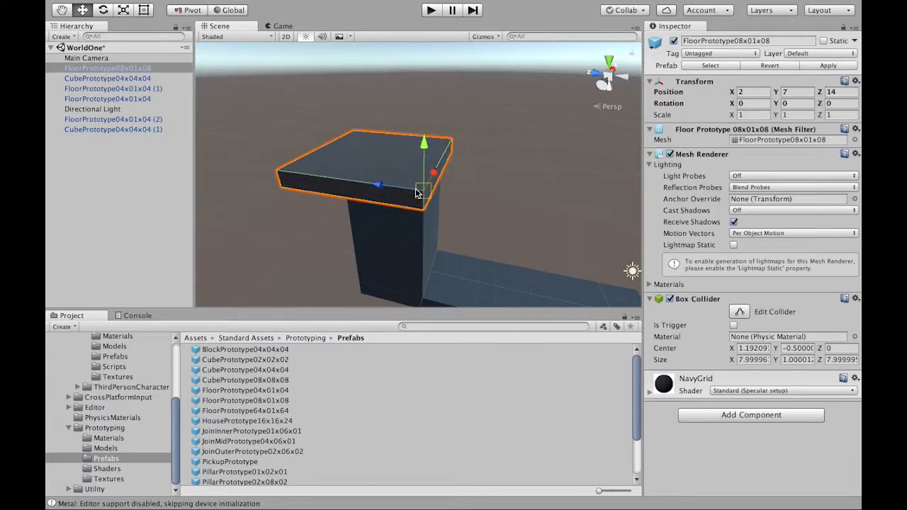
click(534, 189)
- Move the large platform along X in snap increments to centre it on the cube tower
alt+drag(534, 189, 413, 176)
click(391, 173)
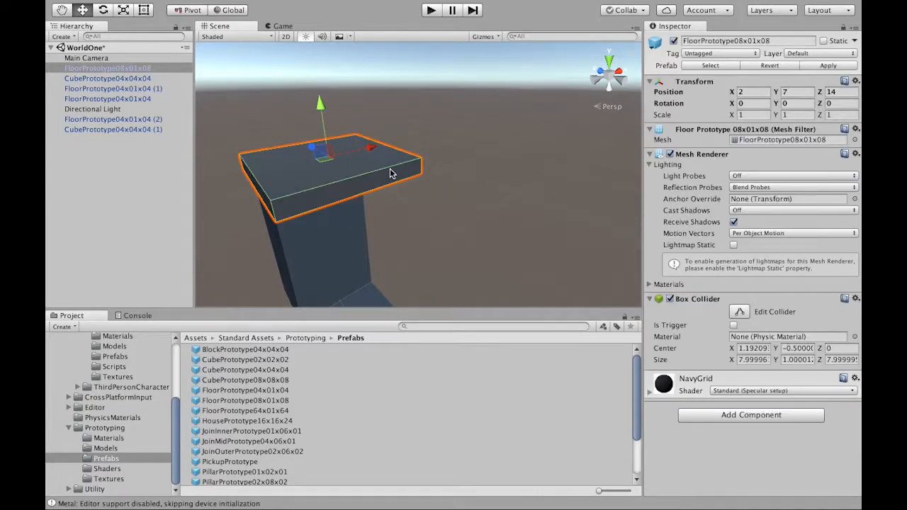
ctrl+drag(371, 147, 354, 154)
click(441, 155)
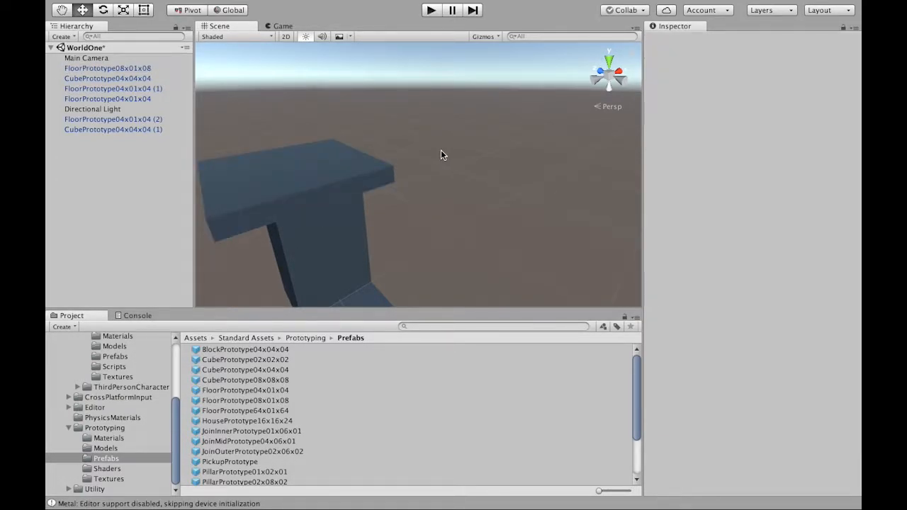
alt+drag(416, 154, 498, 172)
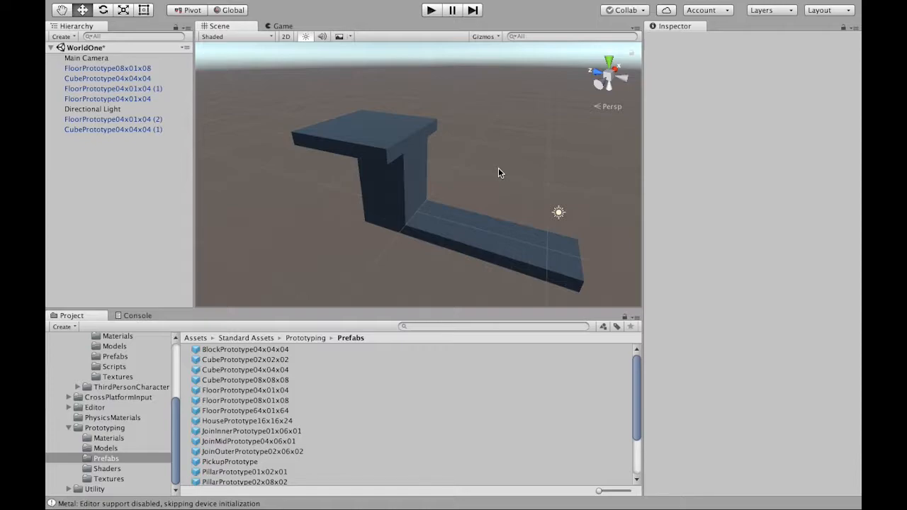
- Find RampPrototype04x02x02 among the prefabs and place it on top of the raised platform
key(w)
right_drag(484, 150, 465, 142)
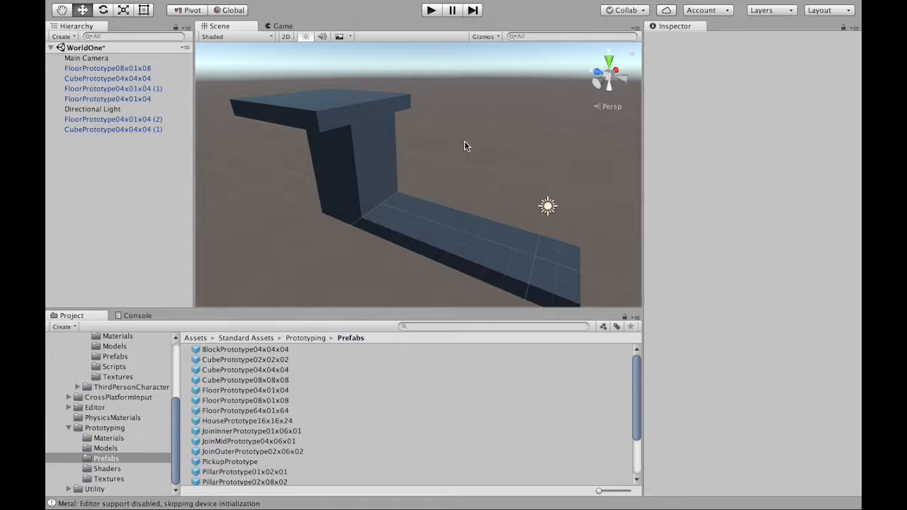
click(276, 411)
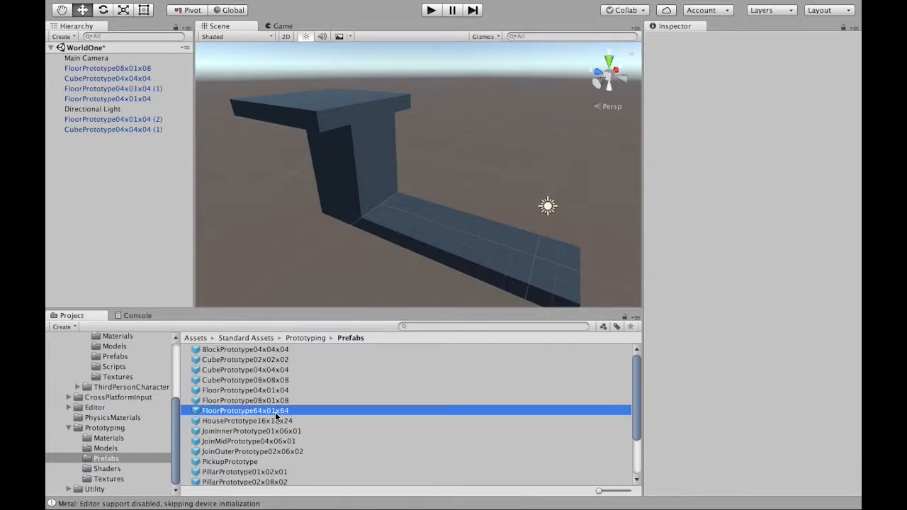
scroll(275, 412, down, 3)
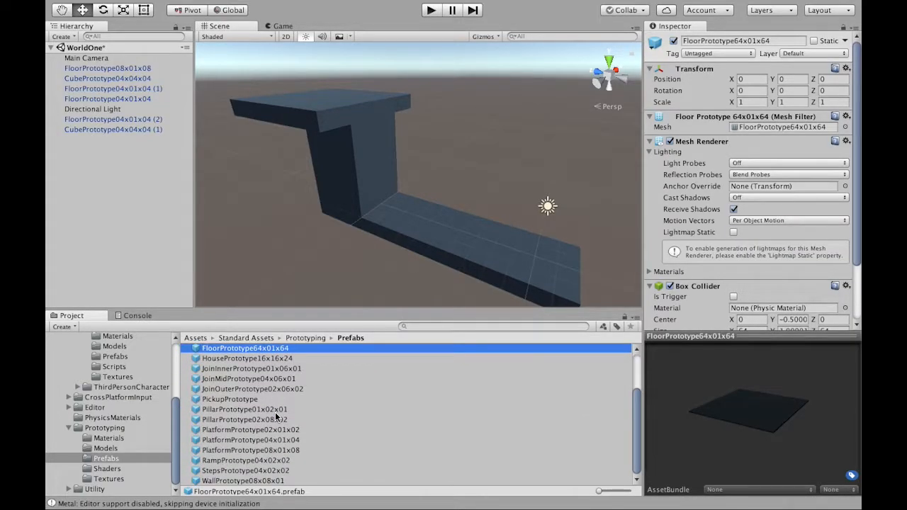
click(210, 461)
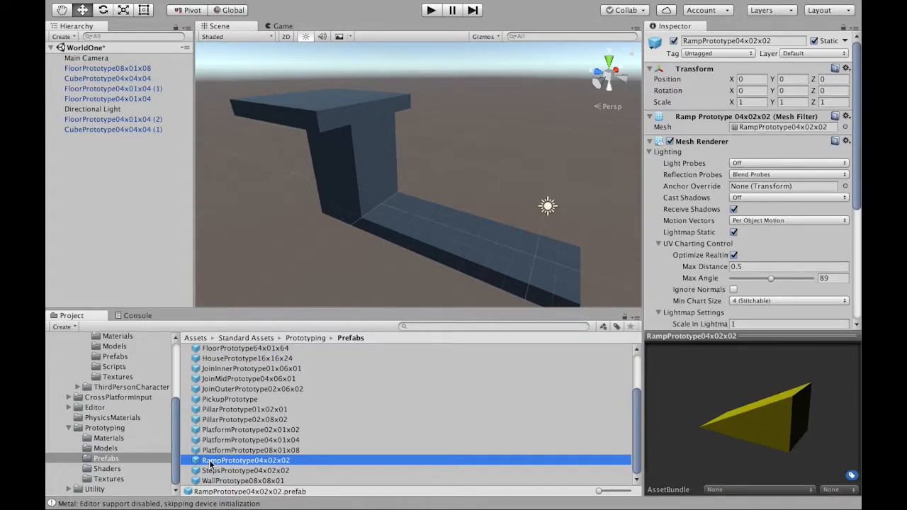
drag(210, 464, 321, 100)
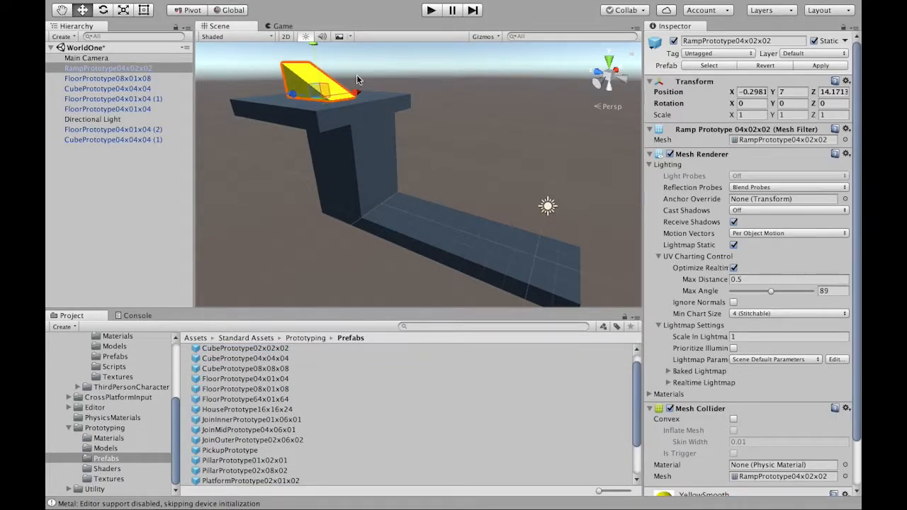
- Vertex-snap the ramp to the platform surface at Y 7, Z 16 and shift it along X to -1
alt+drag(433, 103, 465, 113)
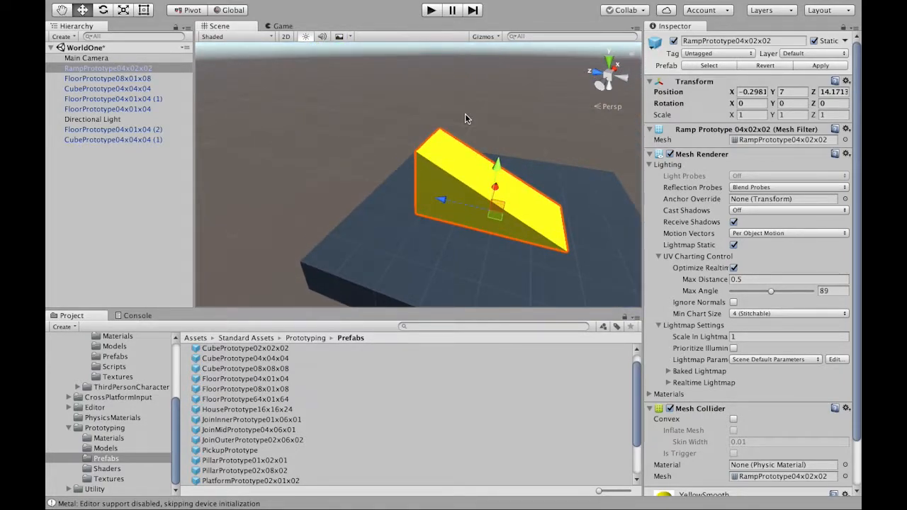
key(v)
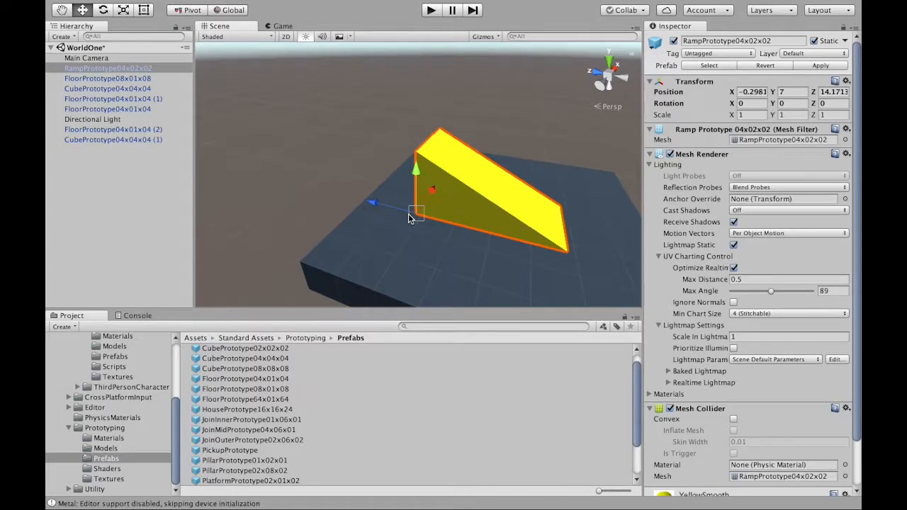
drag(410, 214, 343, 239)
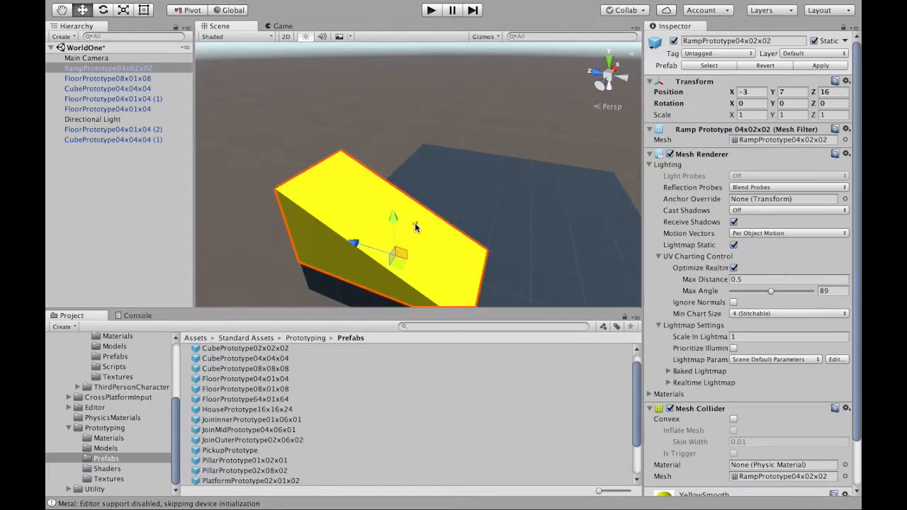
drag(415, 228, 434, 198)
click(538, 114)
- Duplicate the ramp and move the copy along X until it sits flush beside the first, doubling the ramp's width
alt+drag(539, 114, 408, 104)
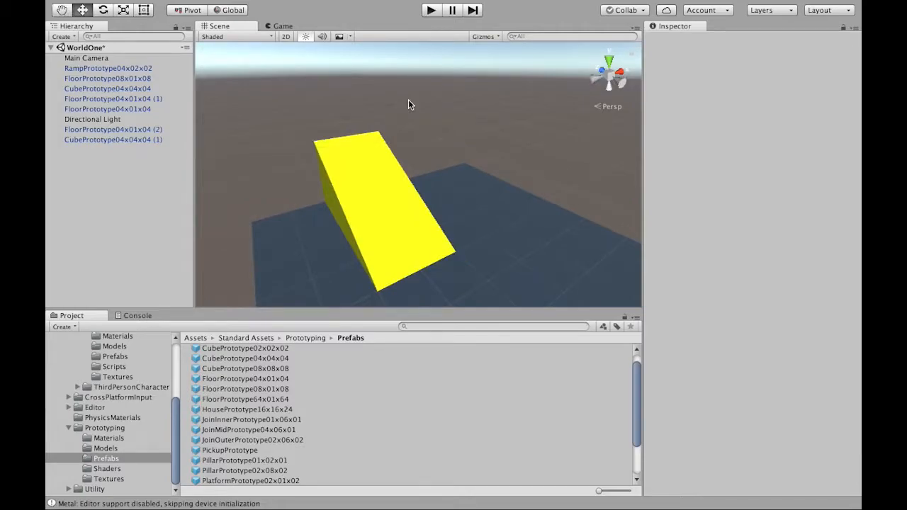
click(387, 199)
key(super+d)
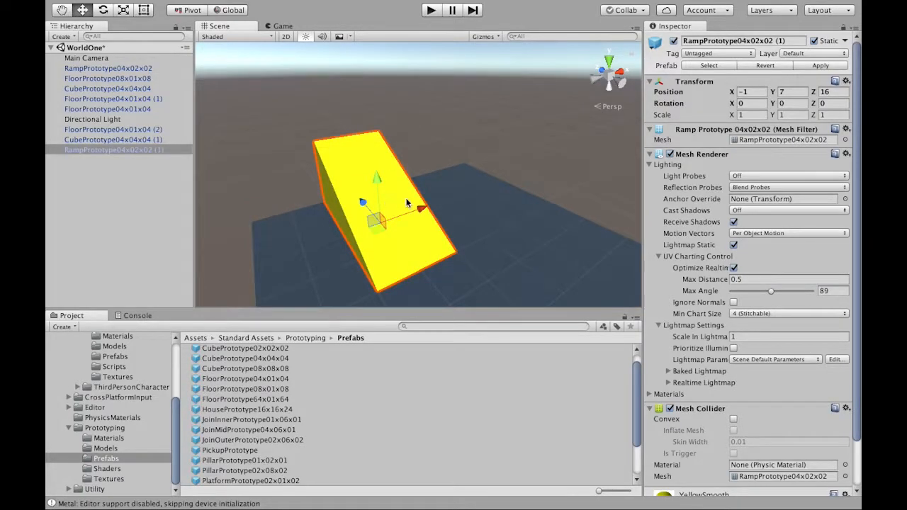
drag(421, 208, 452, 197)
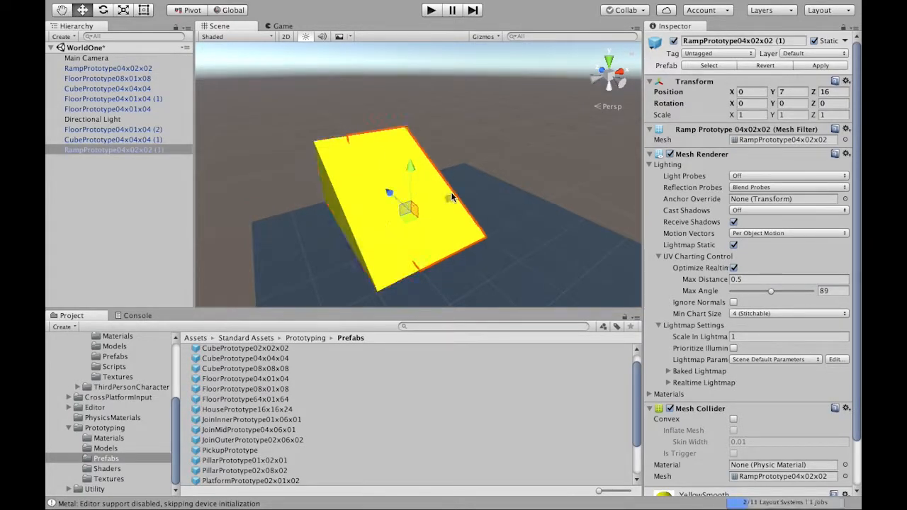
click(527, 137)
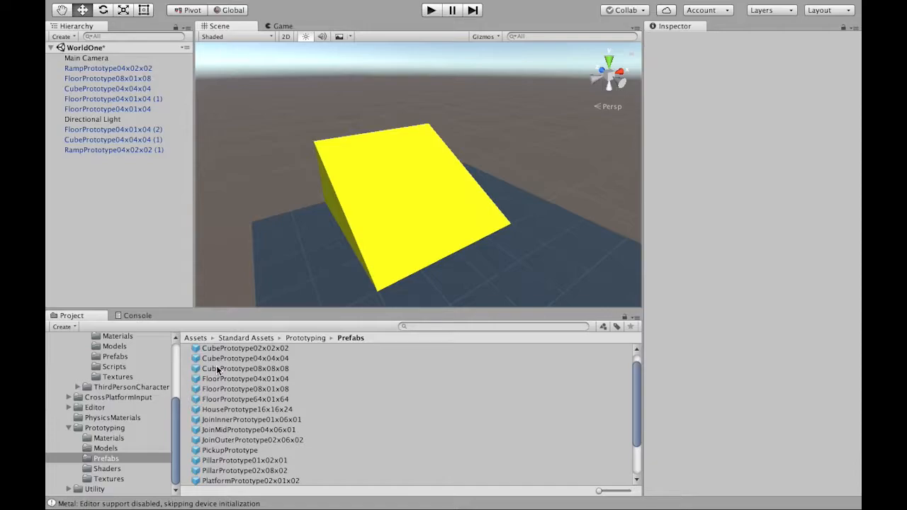
- Open the Prototyping Materials folder, try PinkGrid on one ramp and apply NavyGrid to both ramps
click(106, 439)
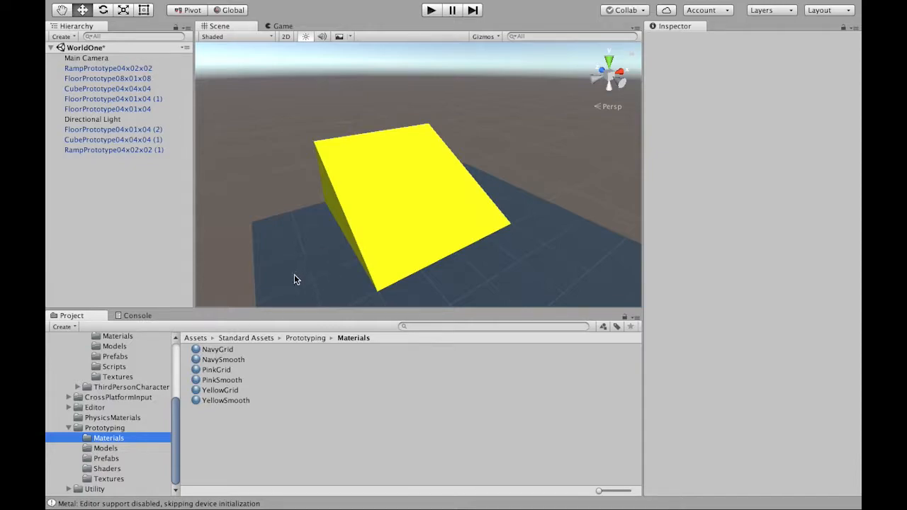
drag(218, 369, 384, 225)
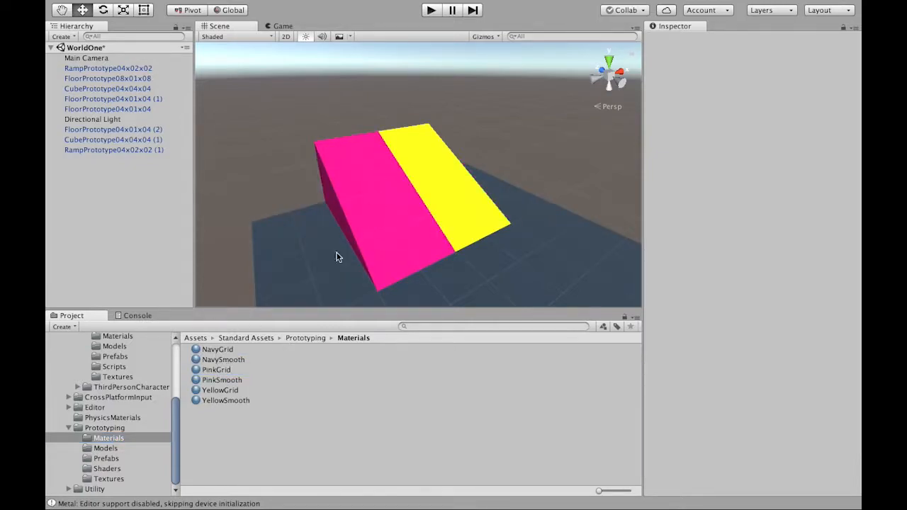
drag(223, 350, 393, 200)
drag(209, 351, 444, 212)
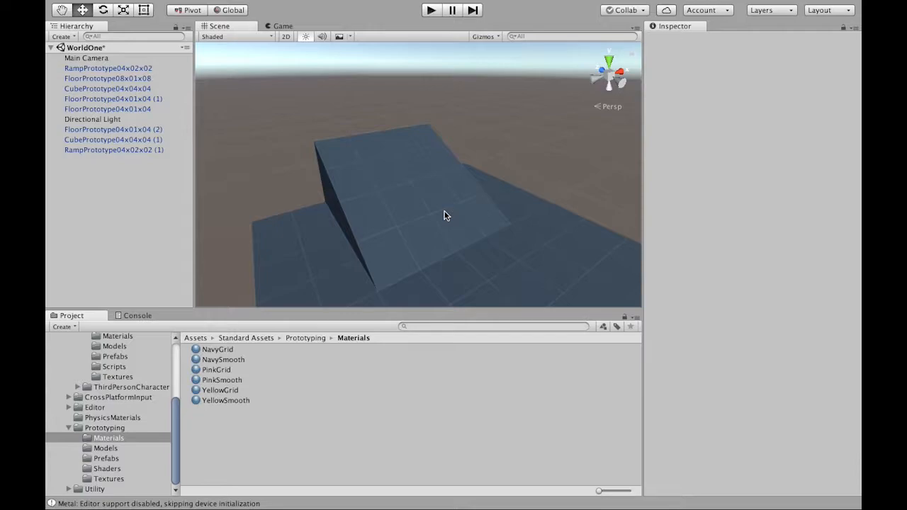
- Select the upper FloorPrototype08x01x08 platform together with both ramps on it and duplicate them as a group
alt+drag(518, 149, 628, 170)
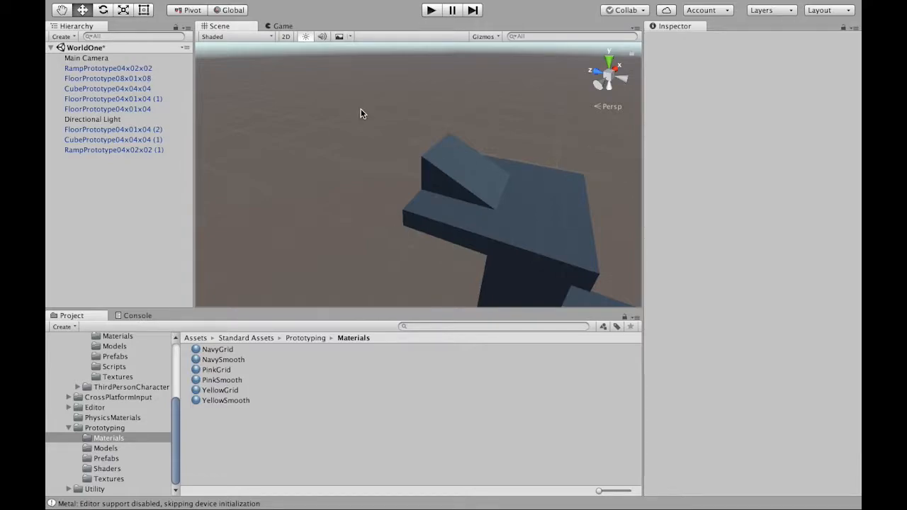
drag(360, 110, 612, 296)
alt+drag(541, 116, 644, 132)
alt+drag(469, 236, 484, 214)
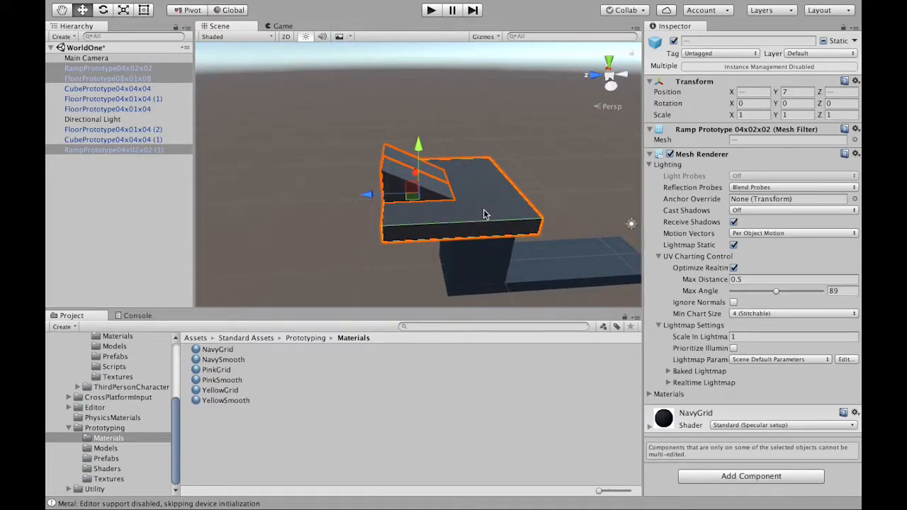
key(super+d)
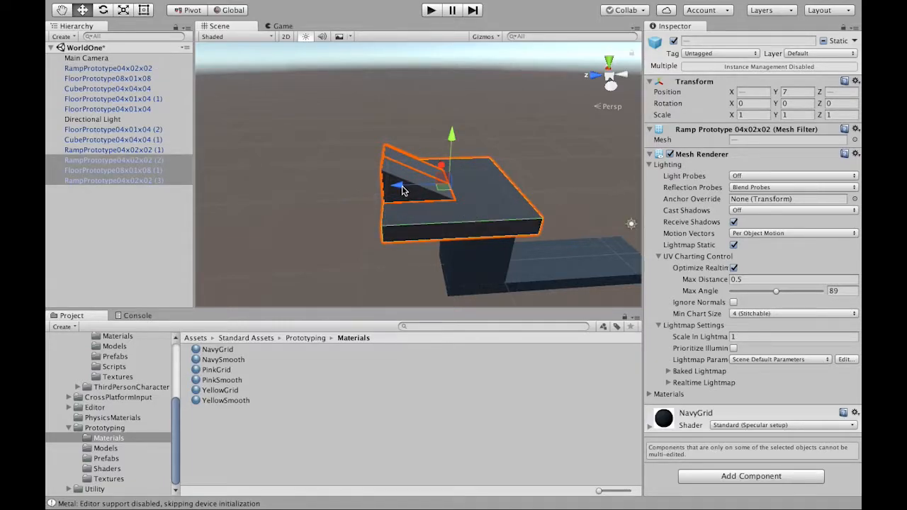
- Move the duplicated platform and ramps along Z, leaving a wide gap for a jump between them and the original structure
drag(408, 187, 318, 189)
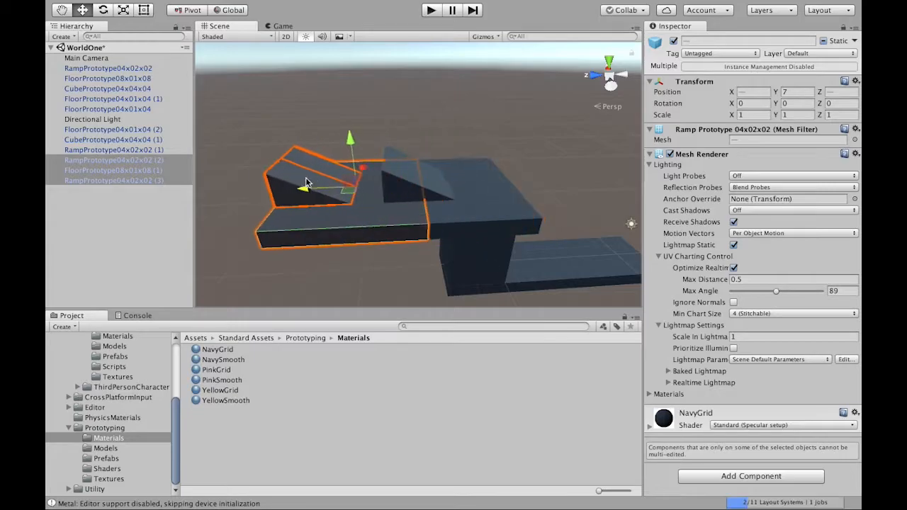
key(super+z)
scroll(433, 182, down, 5)
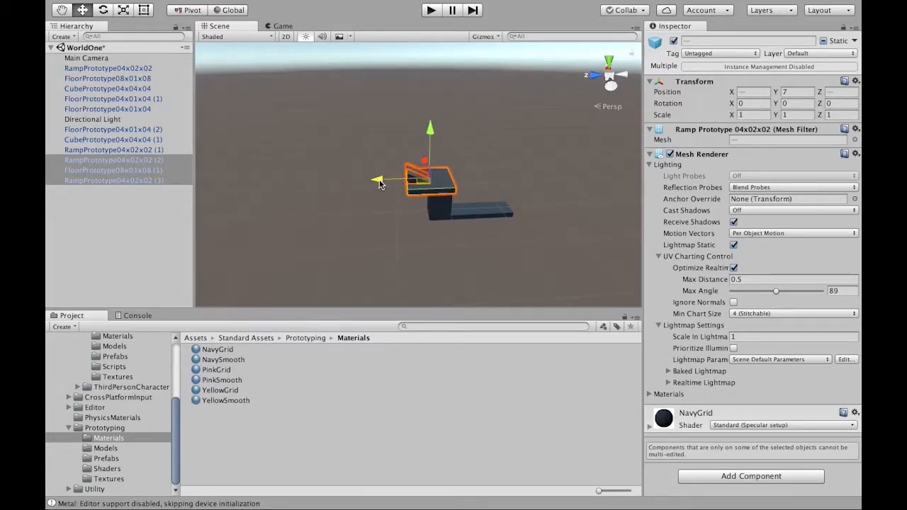
drag(379, 183, 262, 185)
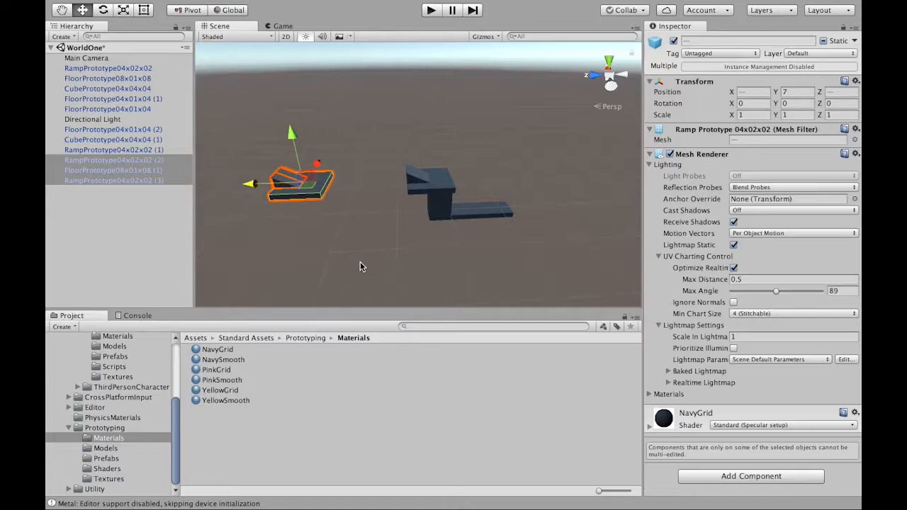
- Try to rotate the duplicated platform and ramps about the Y axis using the Pivot handle position
click(104, 10)
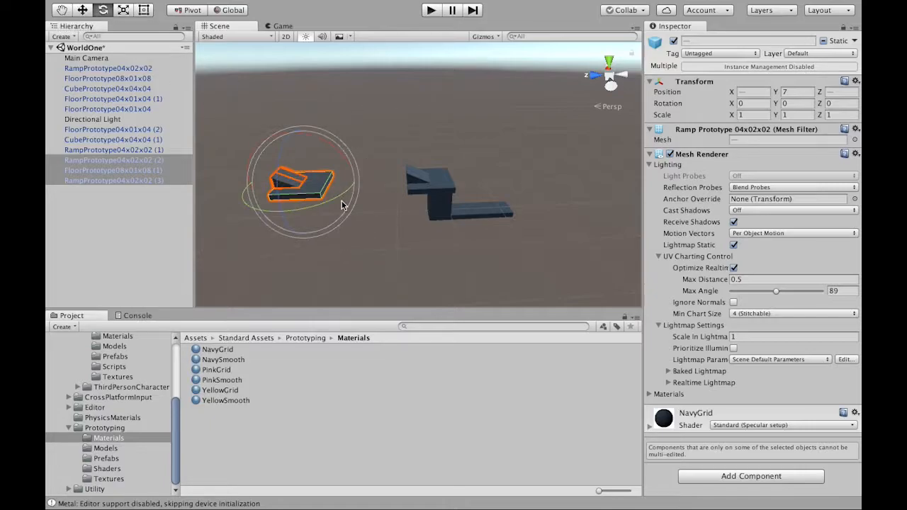
drag(341, 198, 524, 164)
key(super+z)
super+drag(333, 209, 649, 103)
key(super+z)
right_drag(424, 69, 436, 89)
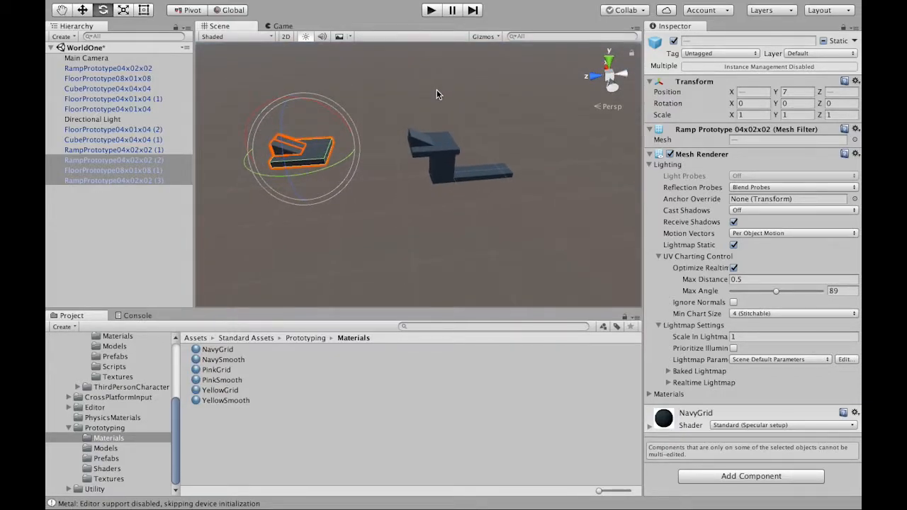
- Set the handle position to Center and rotate the duplicated group half a turn about Y so both platforms' ramps rise toward the gap
click(202, 8)
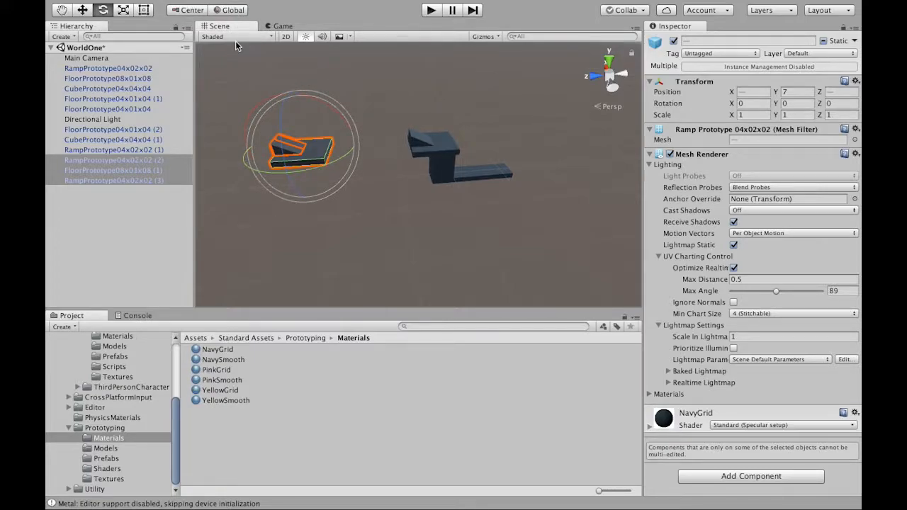
drag(316, 169, 260, 170)
key(super+z)
mouse_move(242, 3)
drag(312, 168, 270, 174)
key(super+z)
drag(299, 168, 399, 141)
drag(289, 170, 379, 166)
click(383, 101)
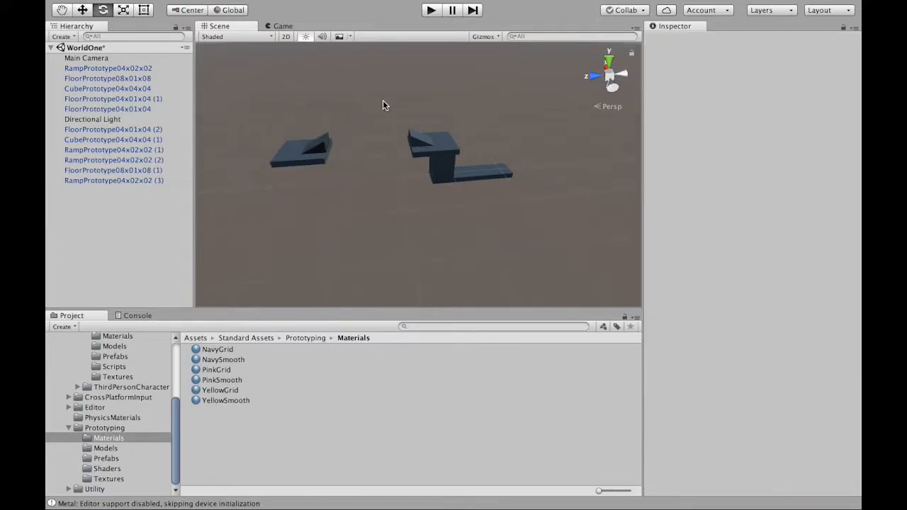
- Select RampPrototype04x02x02 on the original platform with the Scale tool
right_drag(428, 150, 393, 147)
key(w)
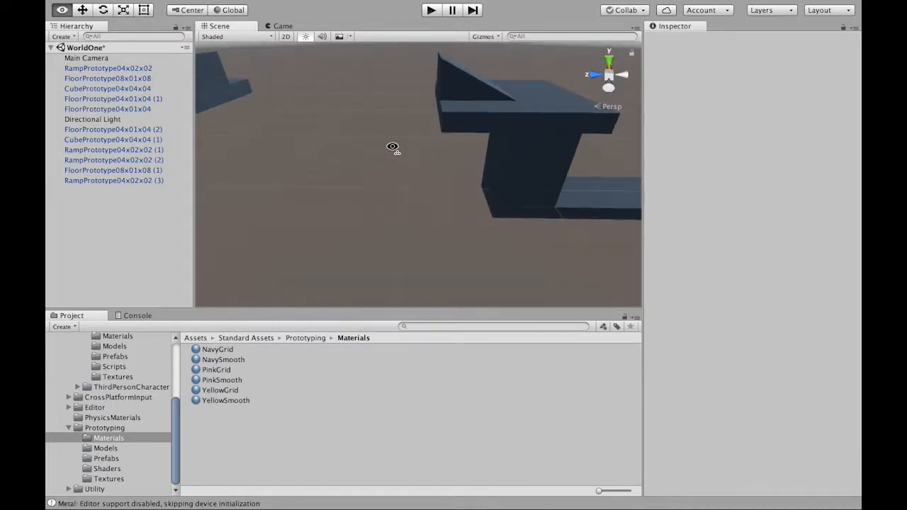
right_drag(393, 147, 366, 127)
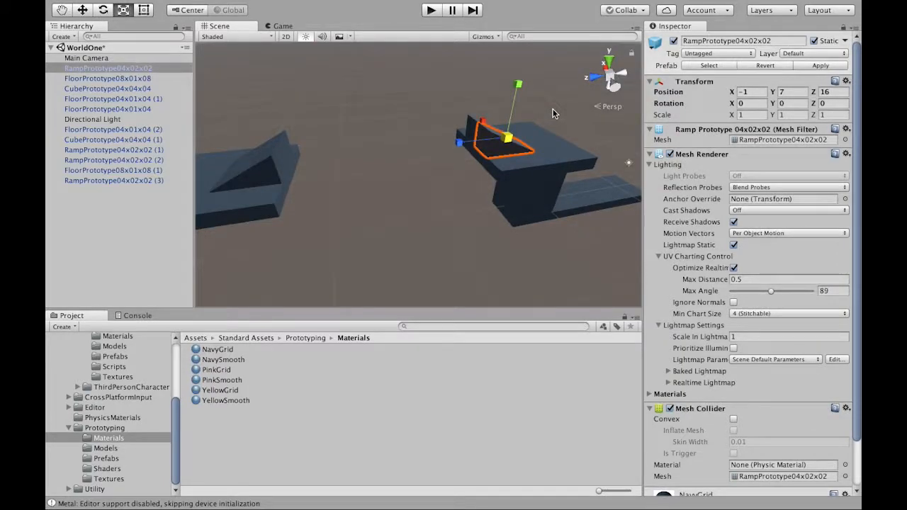